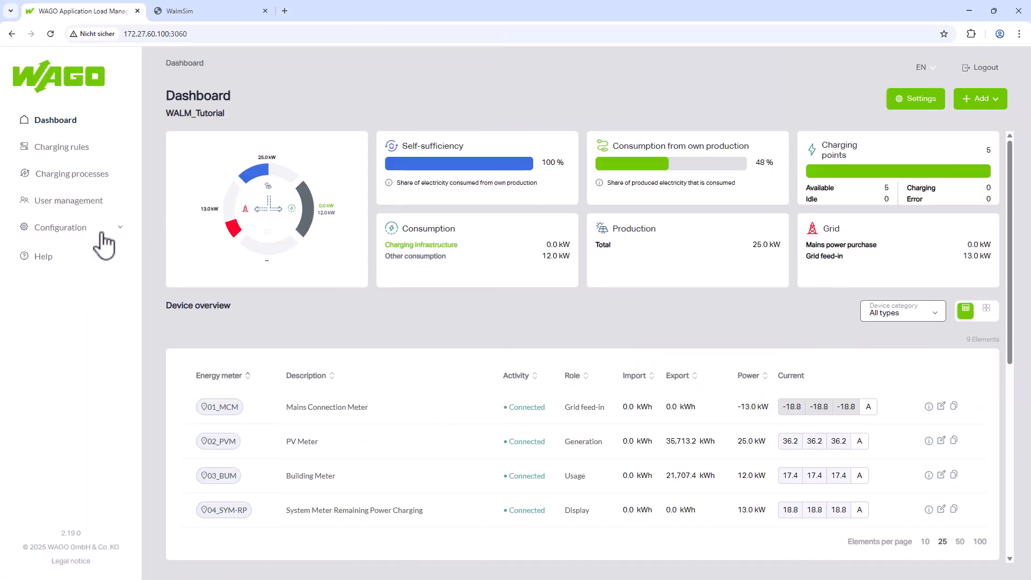
- In the developer tools configuration, refresh the managed variables and add a new variable row
left_click(83, 230)
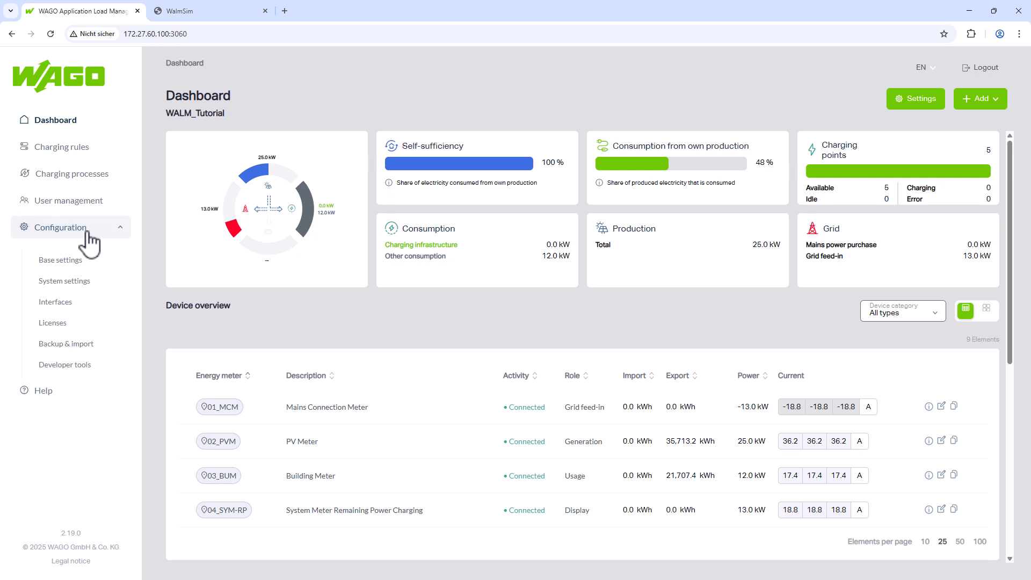
left_click(84, 367)
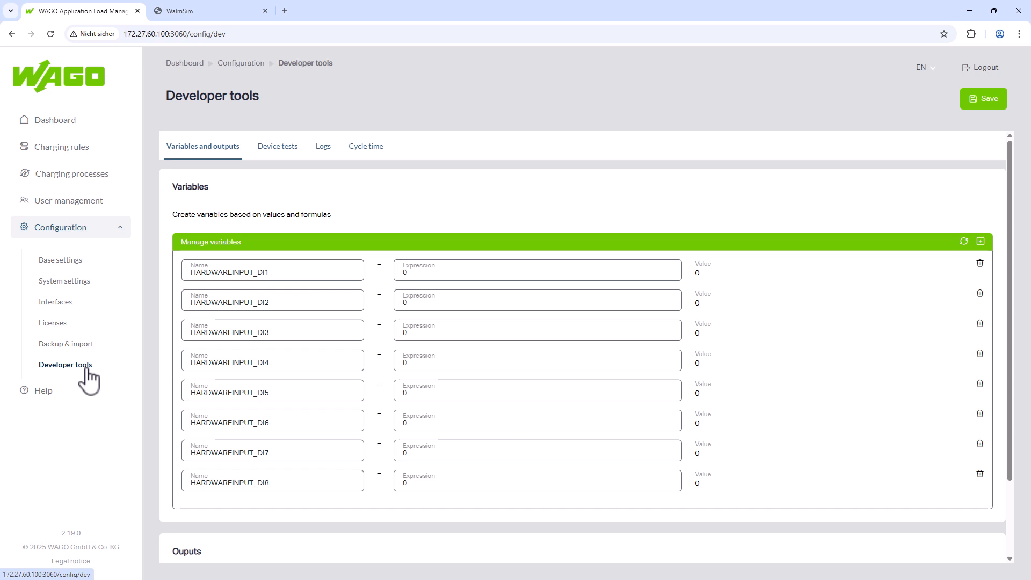
left_click(964, 242)
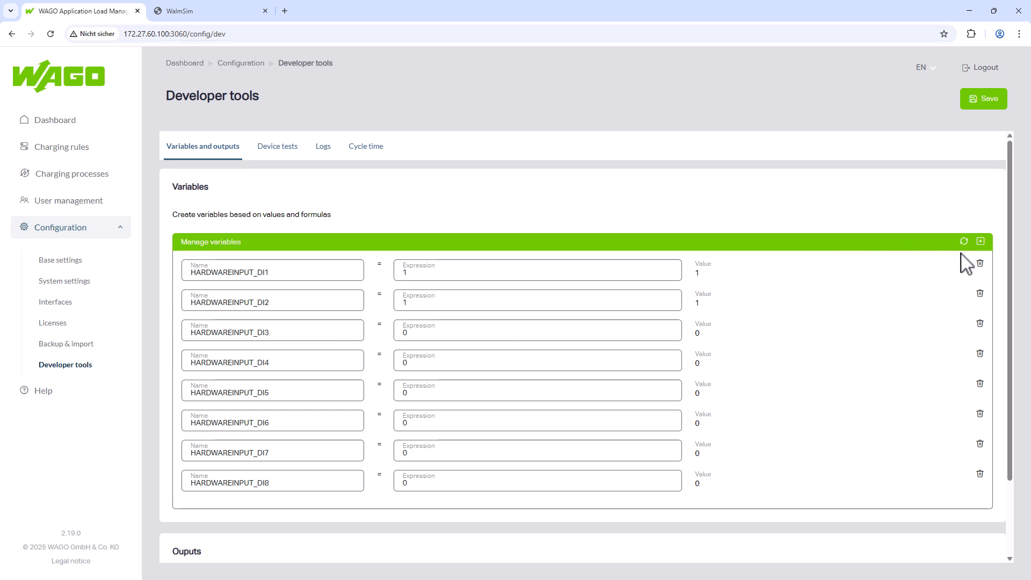
left_click(981, 243)
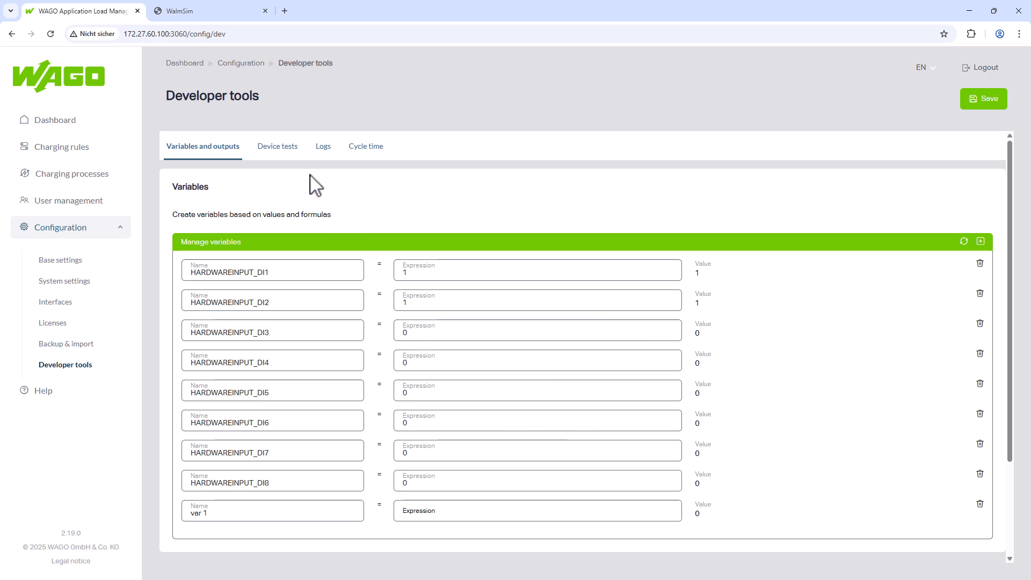
- Start a Modbus device test using Modbus TCP with IP address 172.27.60.200 and port 1401
left_click(280, 152)
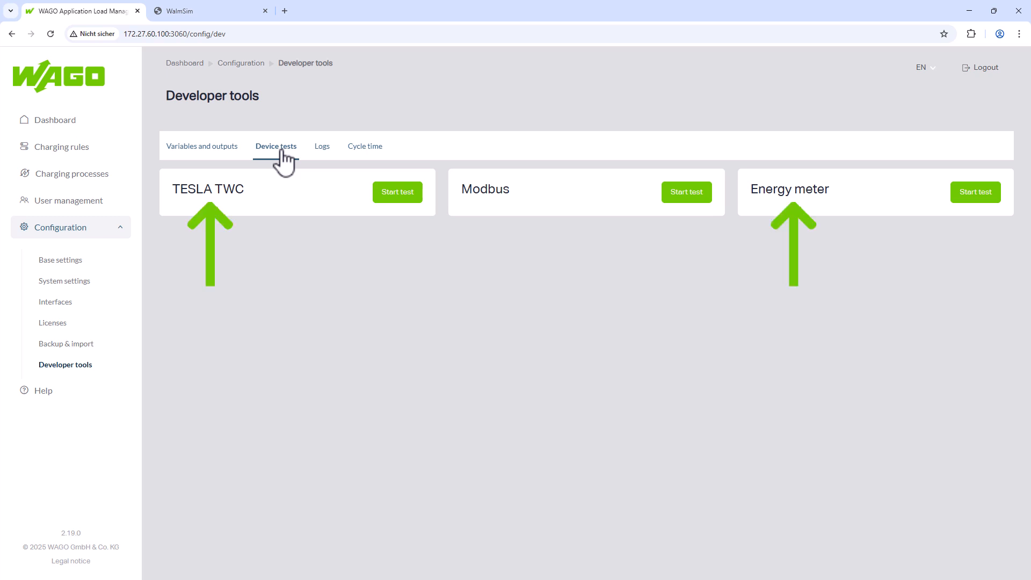
left_click(686, 198)
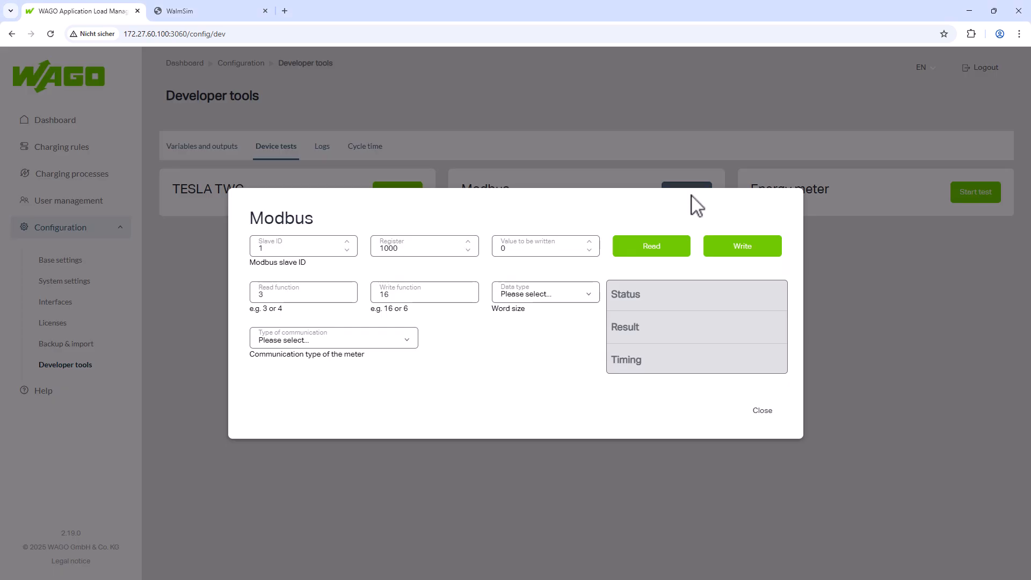
left_click(412, 348)
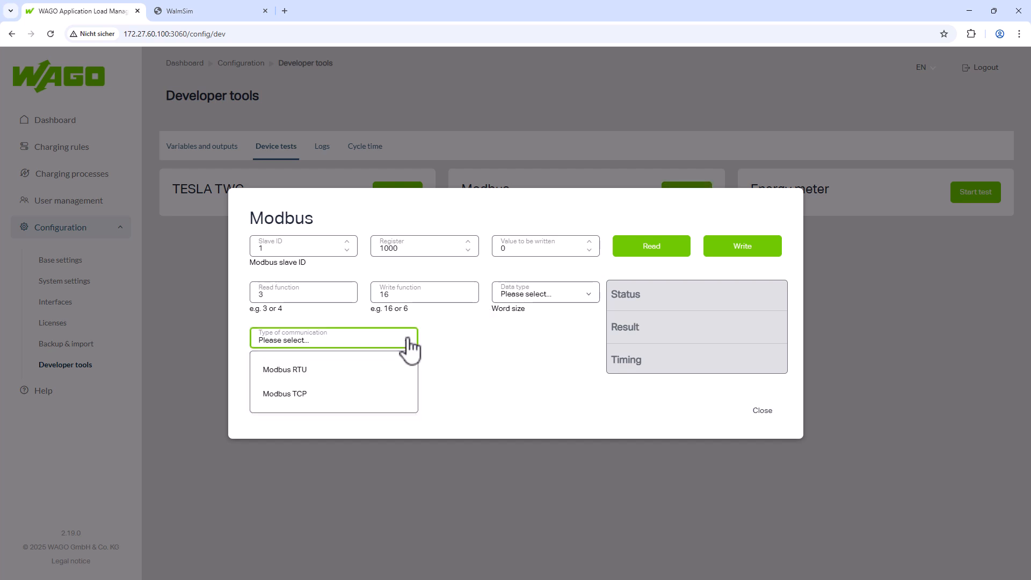
left_click(355, 400)
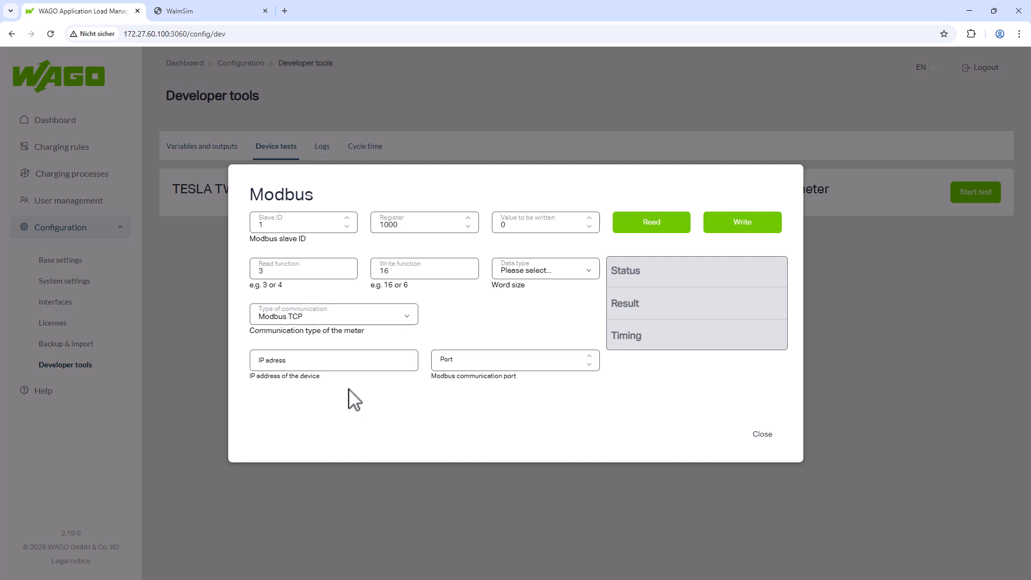
left_click(301, 364)
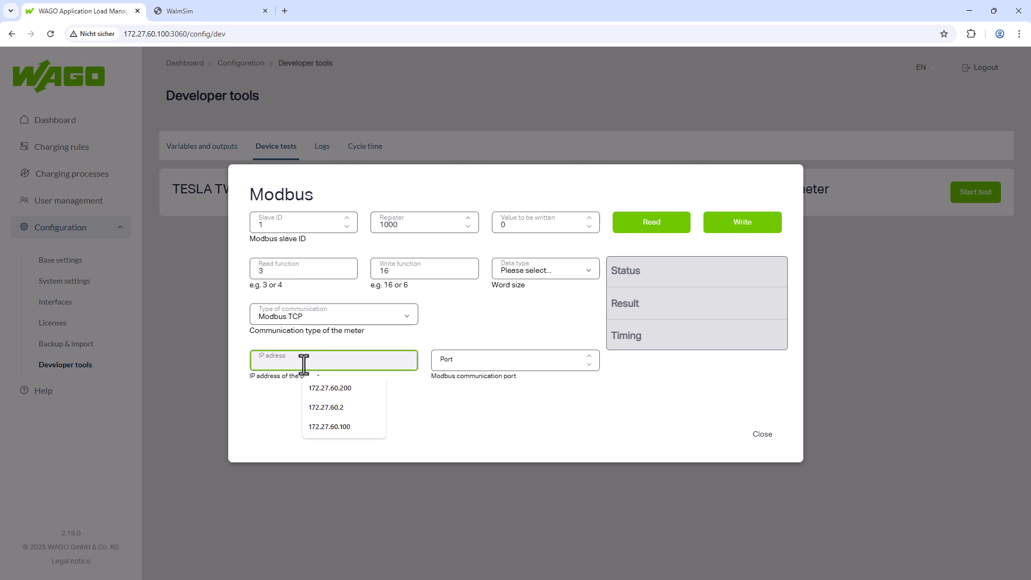
left_click(352, 390)
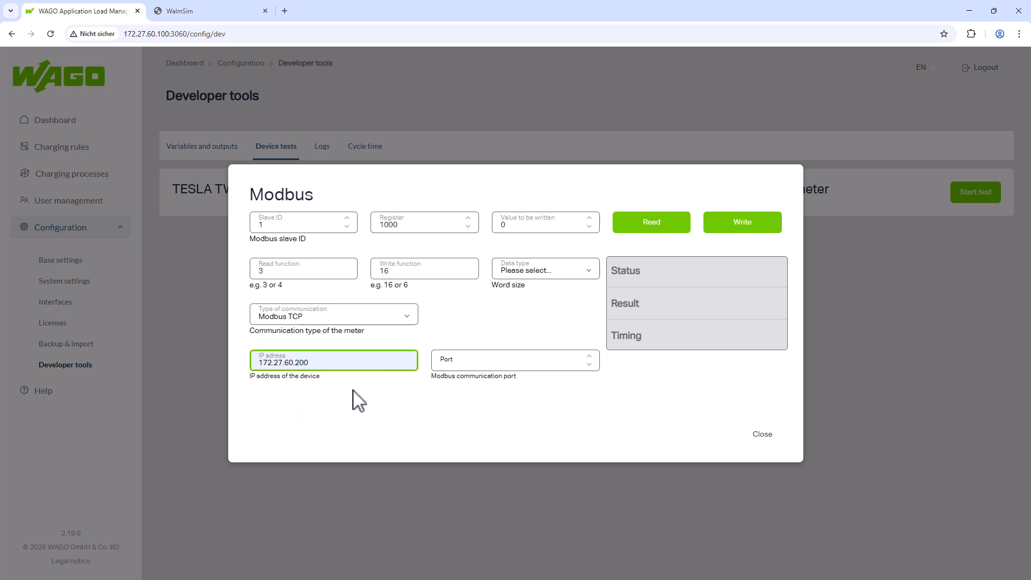
left_click(449, 361)
type("1401")
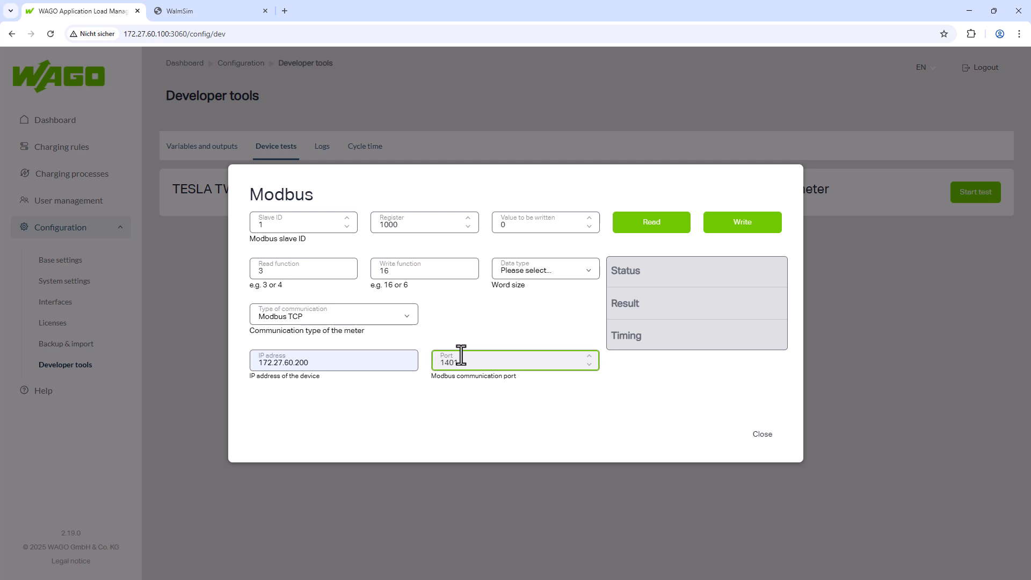
left_click(501, 338)
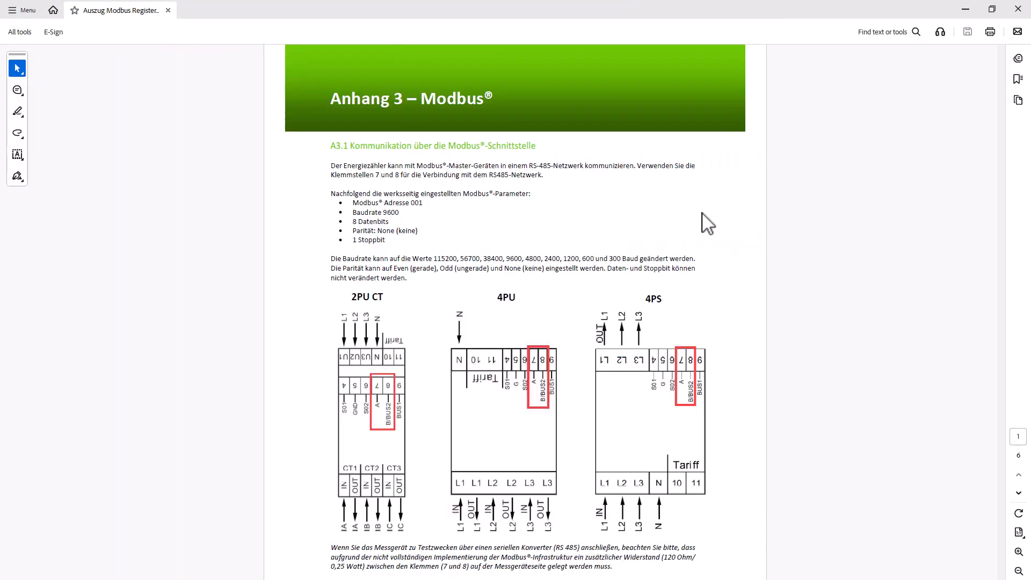
- In the Modbus register PDF in Acrobat, find and highlight the L1 Strom row with register address 500C
scroll(706, 223, "down", 20)
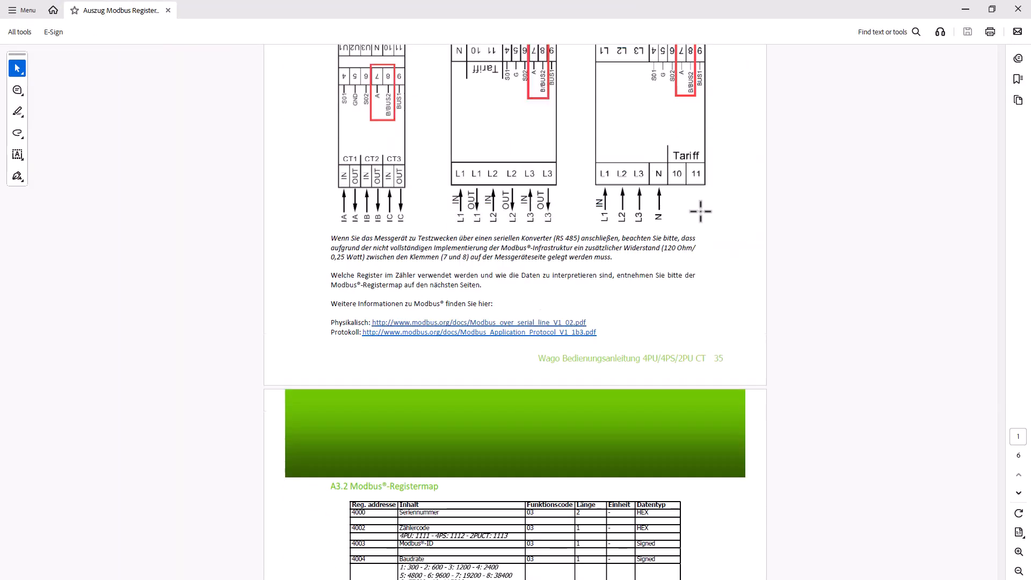
scroll(700, 209, "down", 10)
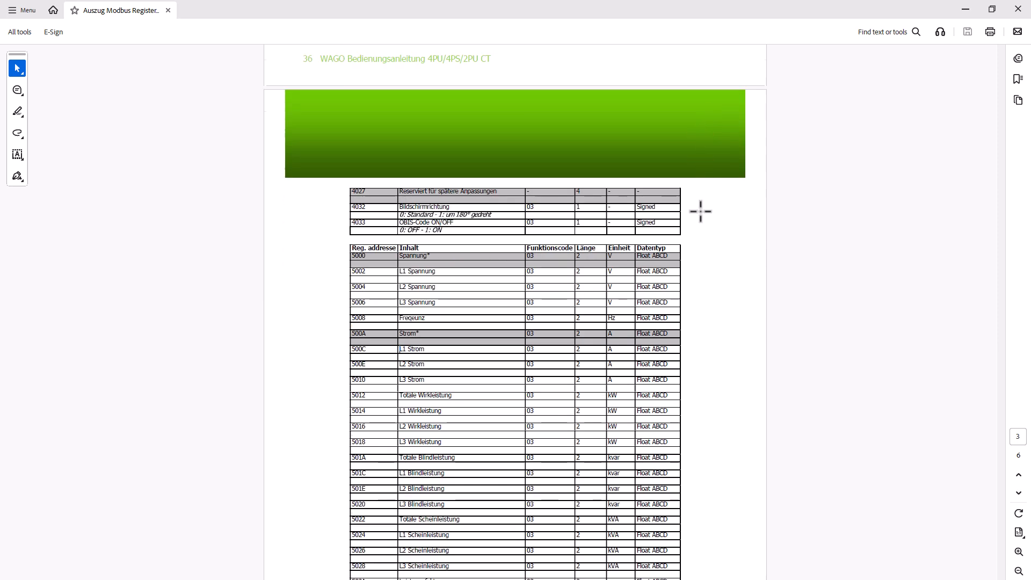
left_click_drag(353, 322, 669, 326)
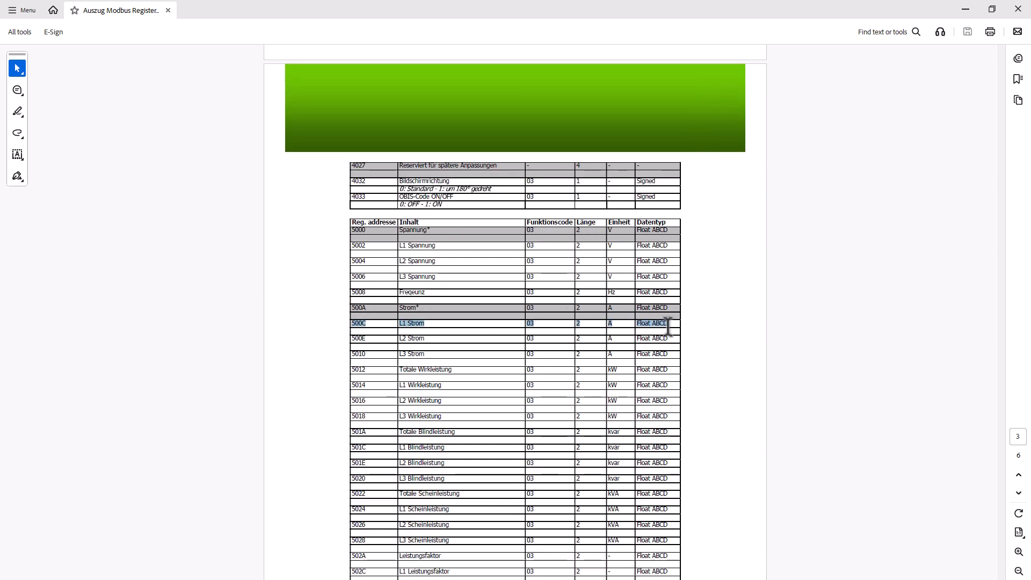
left_click(701, 337)
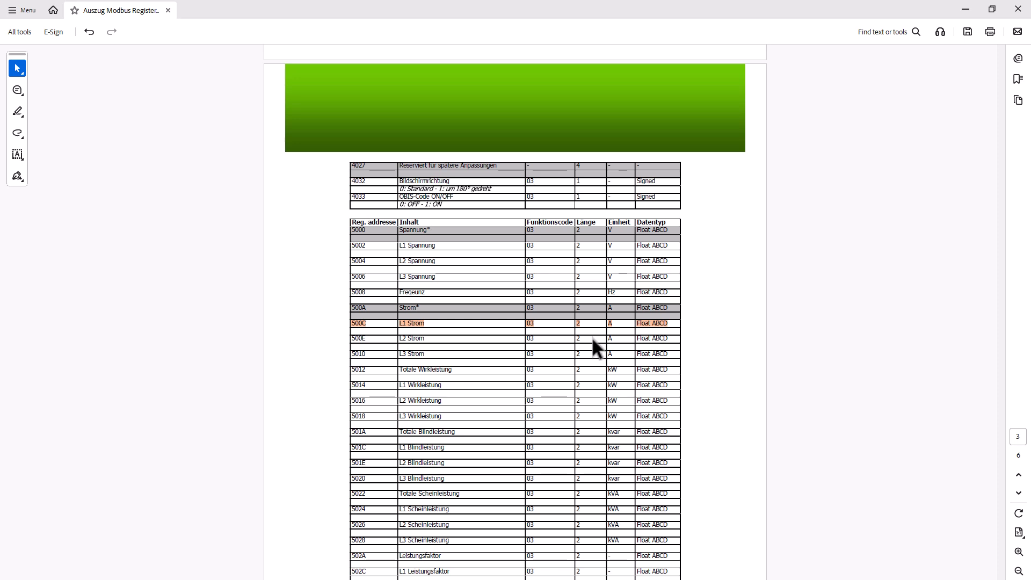
- Open the Windows Calculator in programmer mode and convert the hexadecimal register address 500C to decimal
key("XF86Calculator")
left_click(429, 277)
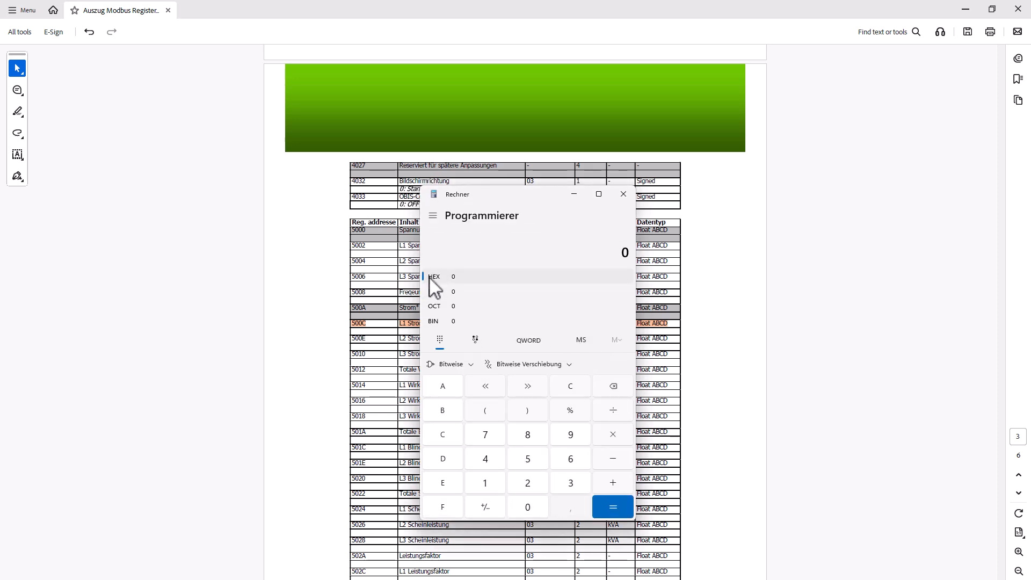
left_click(526, 459)
left_click(541, 505)
left_click(541, 505)
left_click(450, 436)
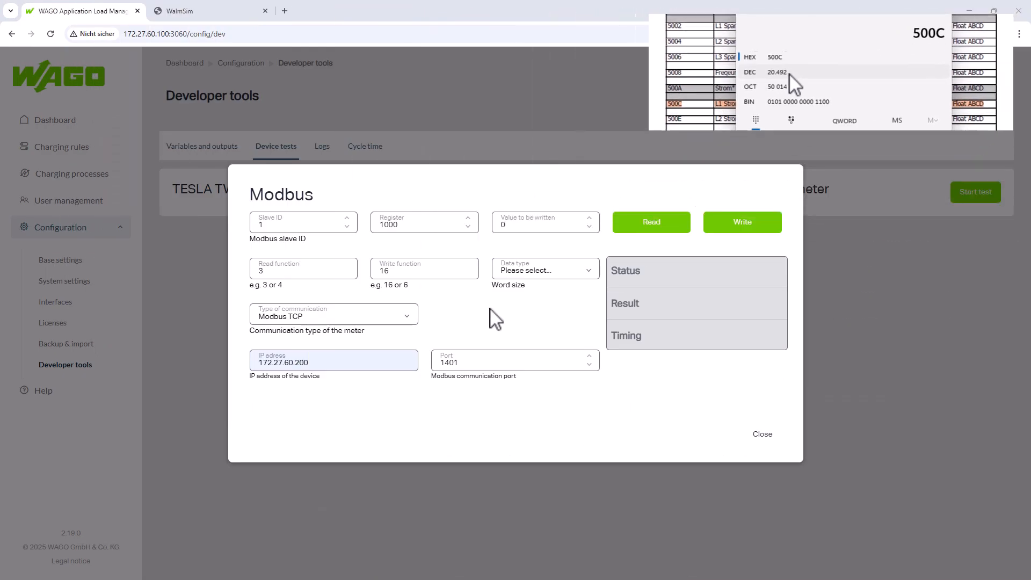
- Back in the browser's Modbus test dialog, set the register to 20492 and the data type to float
left_click(393, 224)
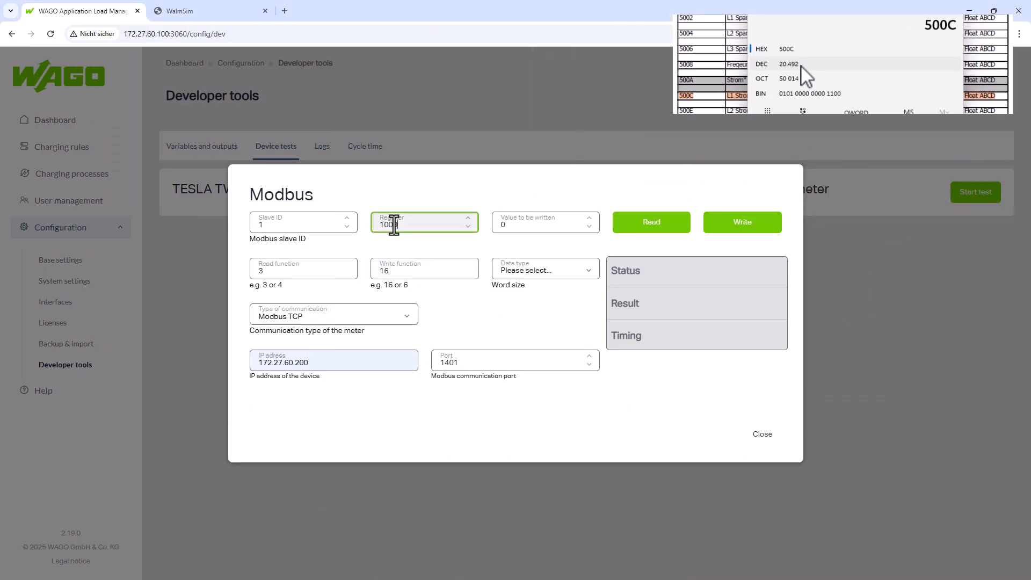
key("BackSpace")
key("BackSpace")
key("BackSpace")
key("BackSpace")
type("20492")
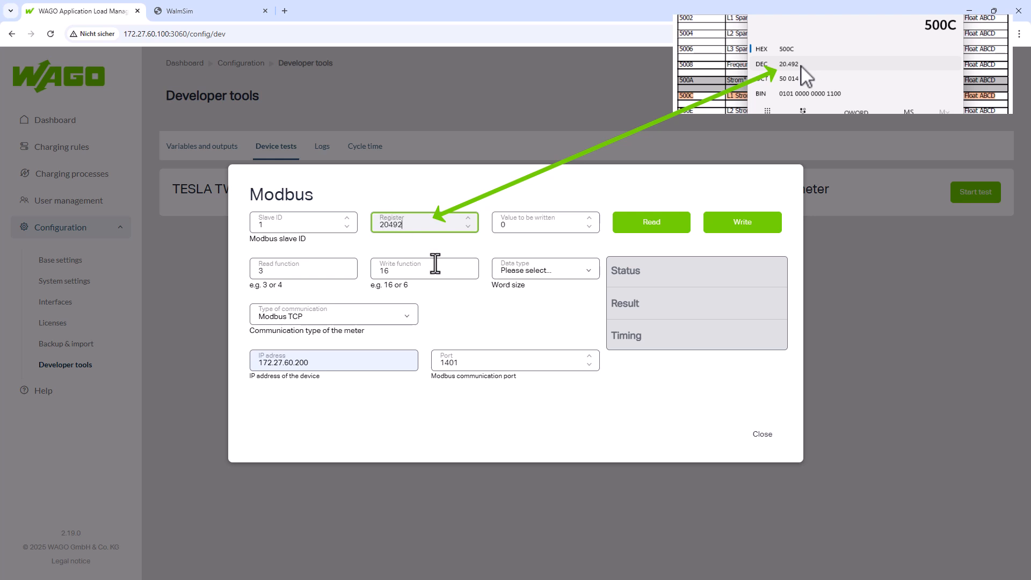
left_click(589, 275)
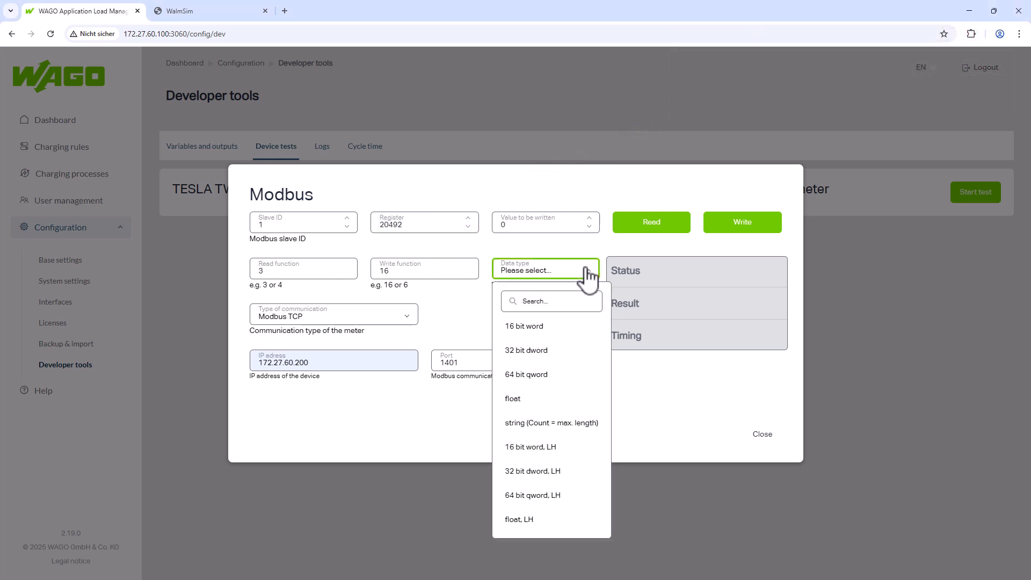
left_click(533, 403)
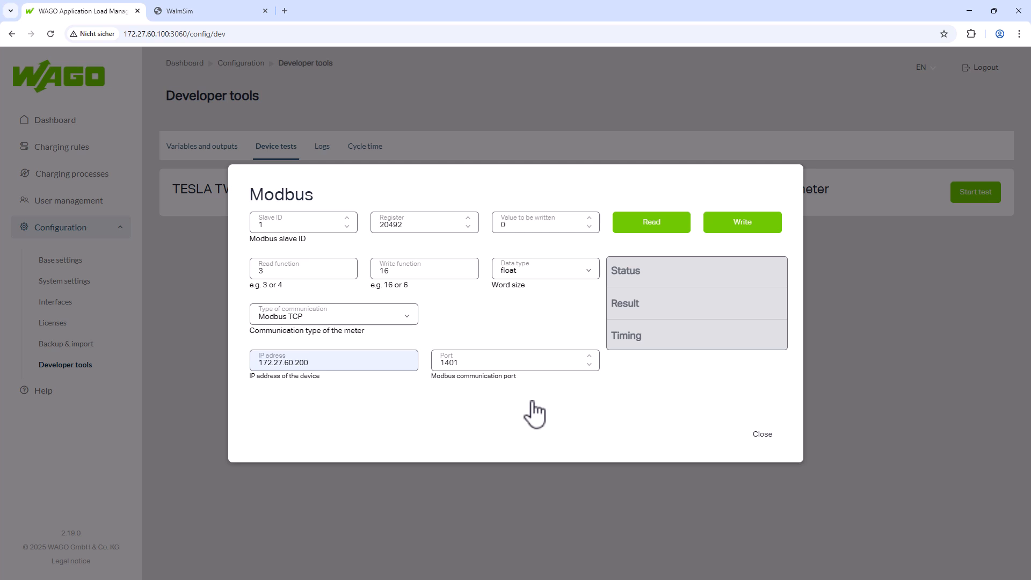
- Read the Modbus register, compare the result with energy meter 1 in the WalmSim grid simulator, and close the test
left_click(663, 226)
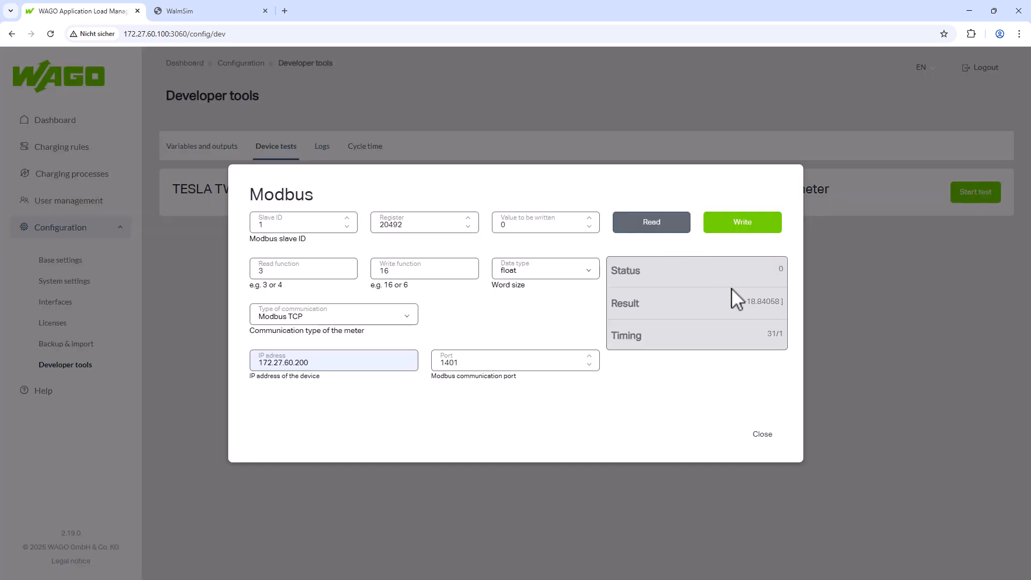
left_click(211, 16)
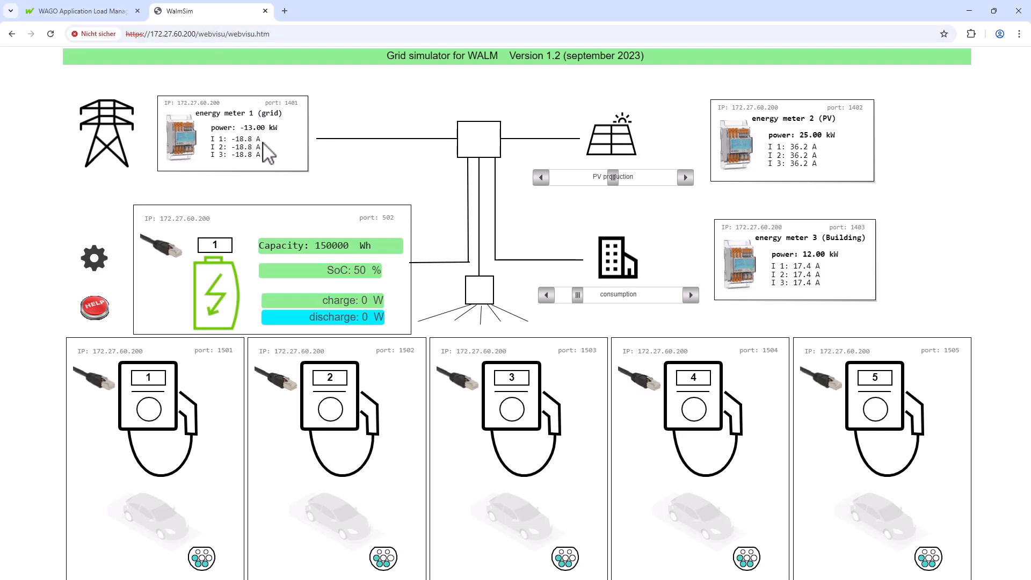
left_click(99, 12)
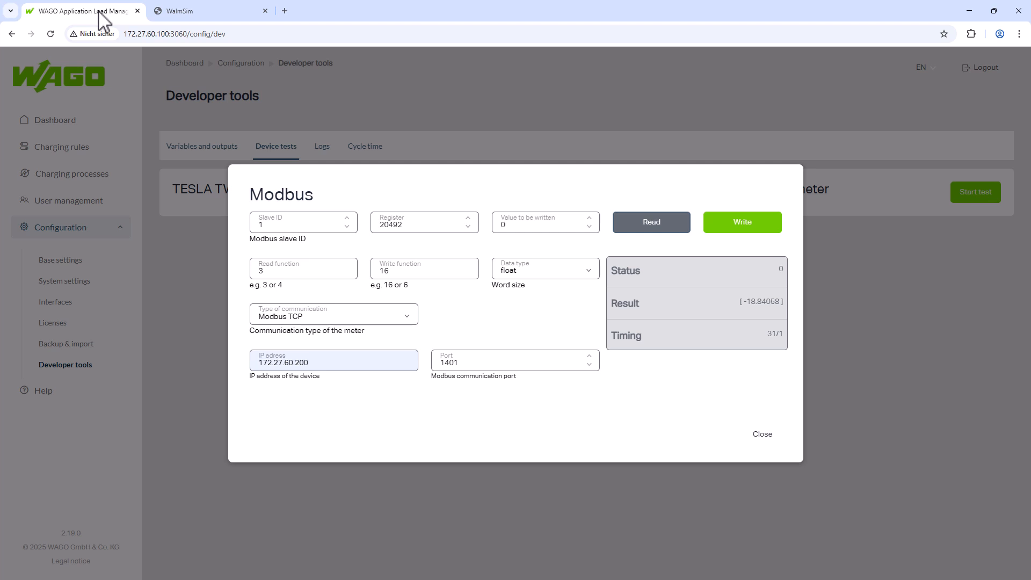
left_click(761, 434)
- Download the developer tools' log entries and check the file in the browser's download history before returning to the logs
left_click(322, 149)
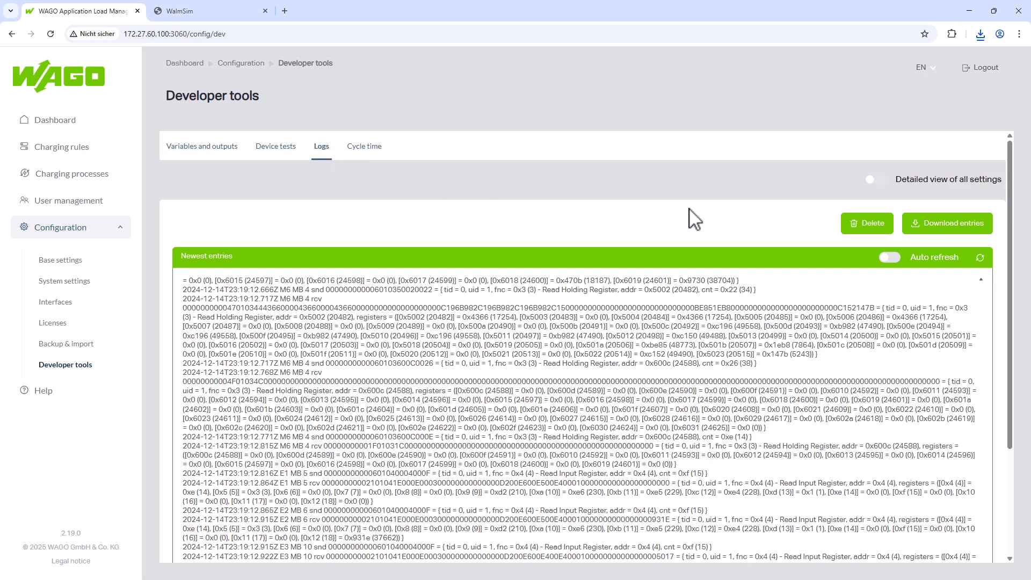
left_click(968, 229)
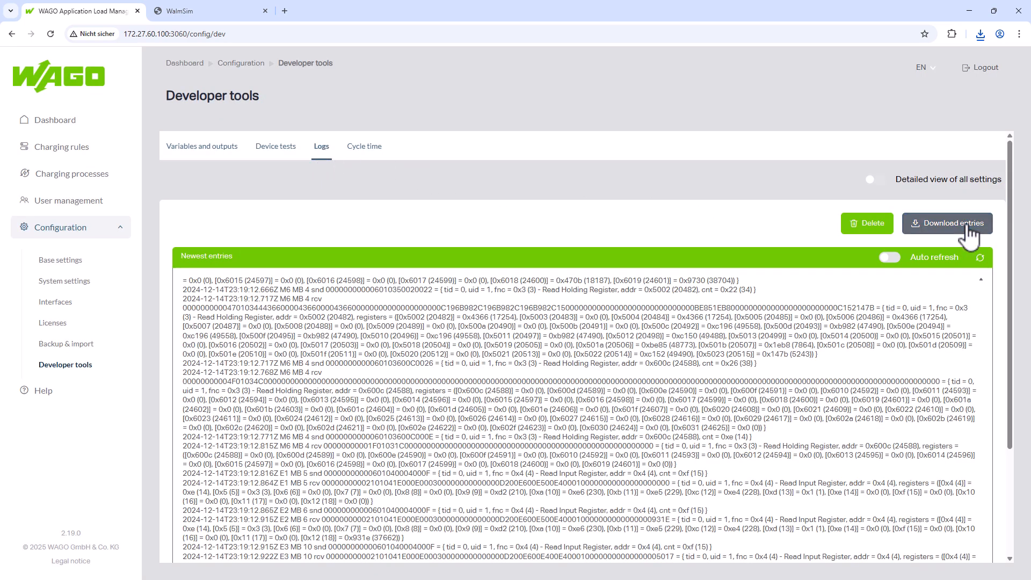
left_click(1019, 34)
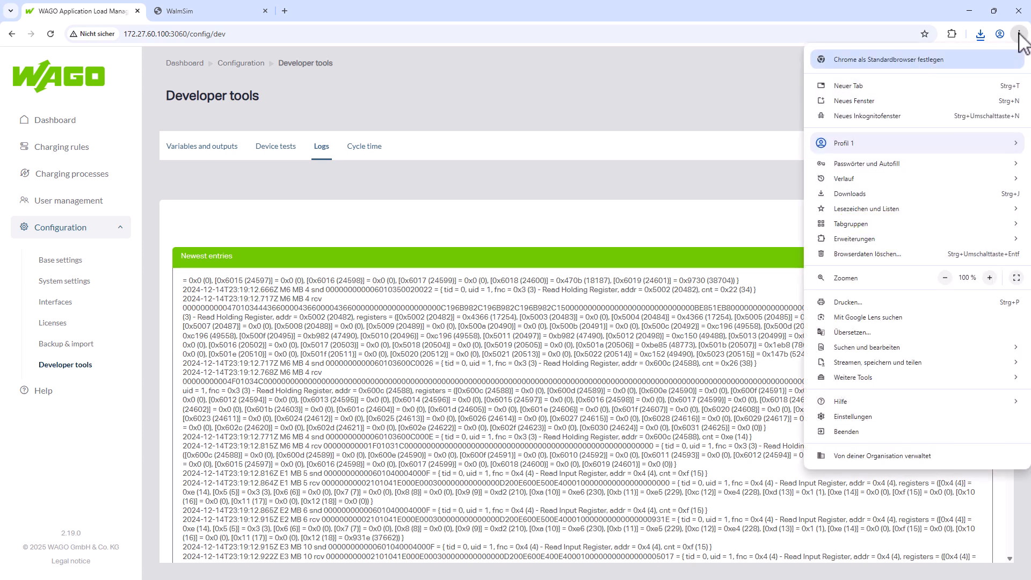
left_click(929, 195)
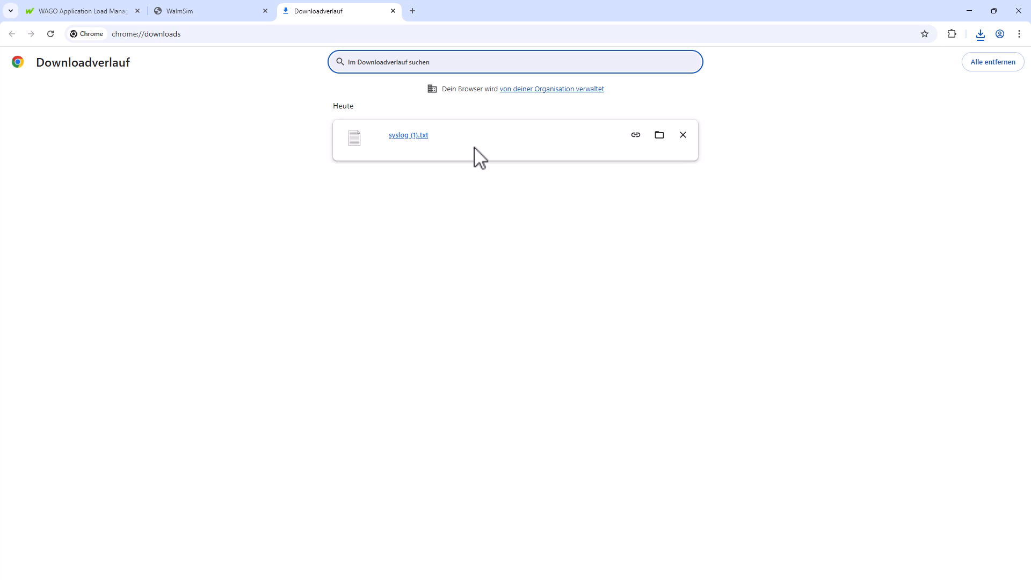
left_click(101, 13)
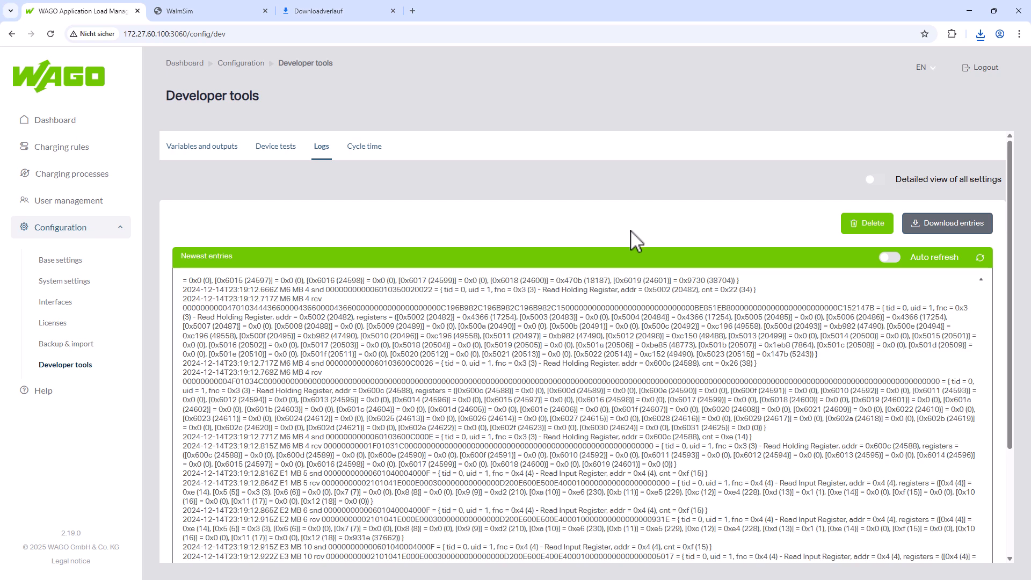
- Delete all existing log entries and refresh the log to load new ones
left_click(867, 230)
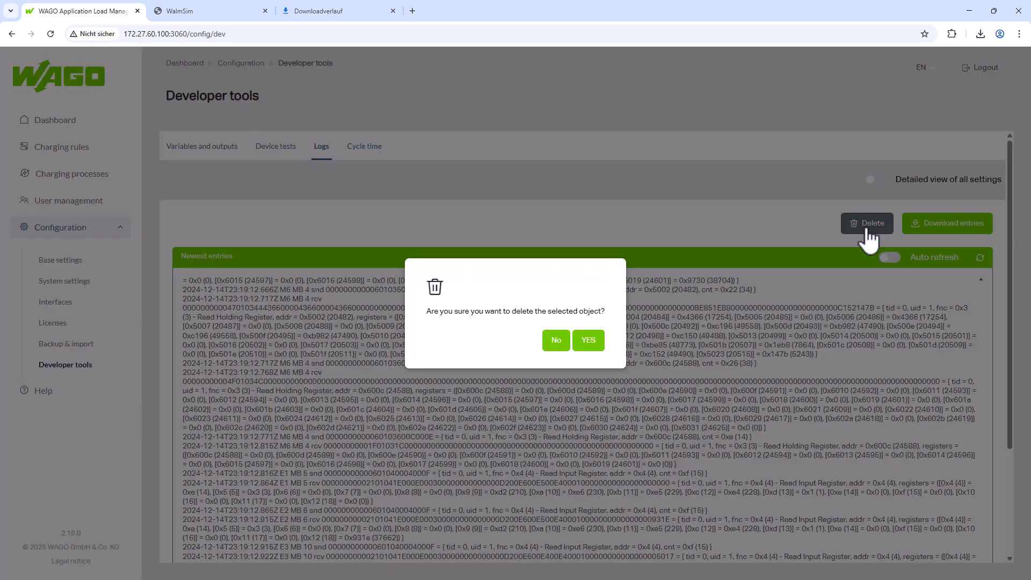
left_click(585, 341)
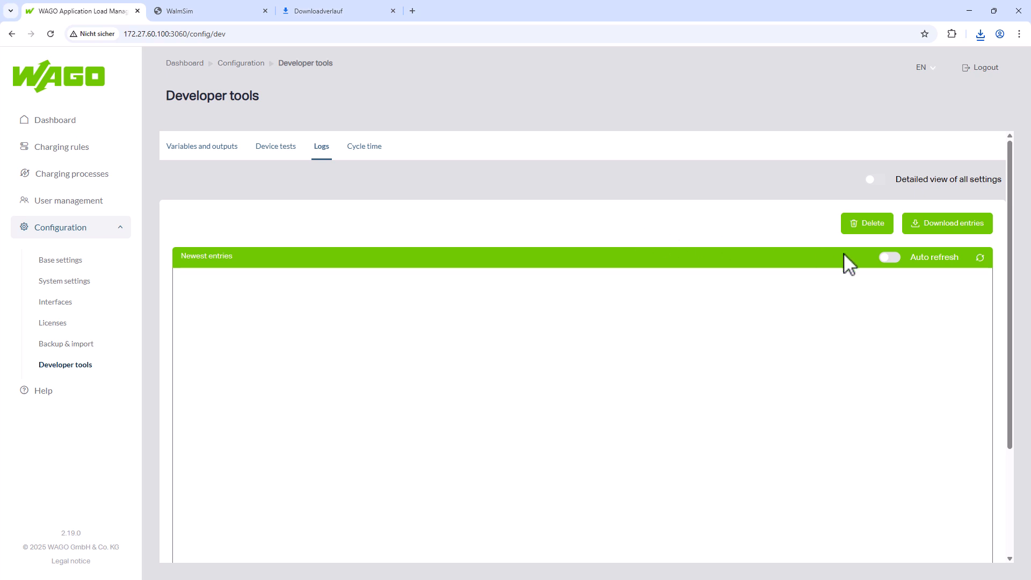
left_click(899, 261)
left_click(980, 258)
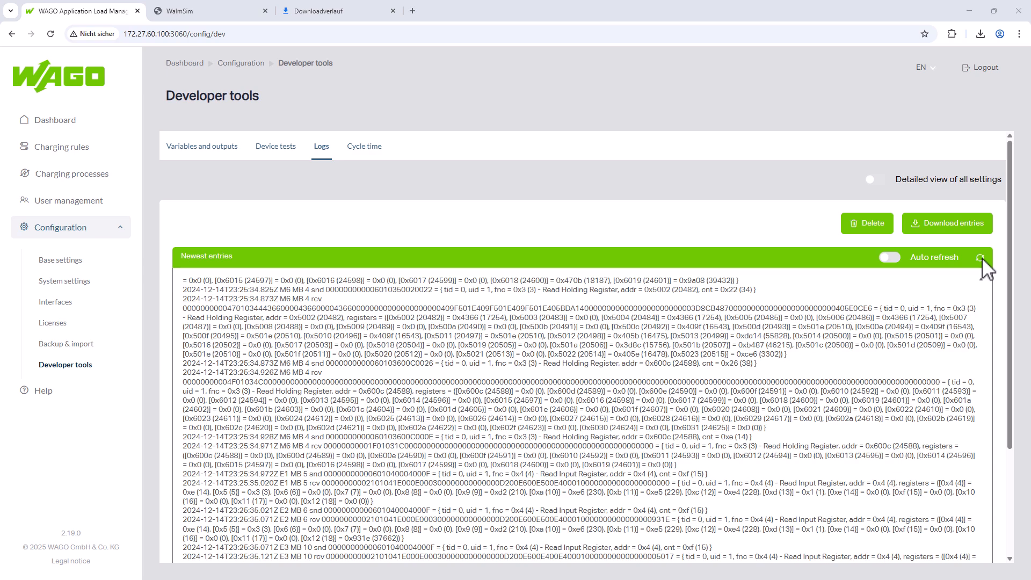
- Enable the detailed view of all settings for the logs and set the Modbus logging level to Error
left_click(878, 181)
scroll(1003, 306, "down", 8)
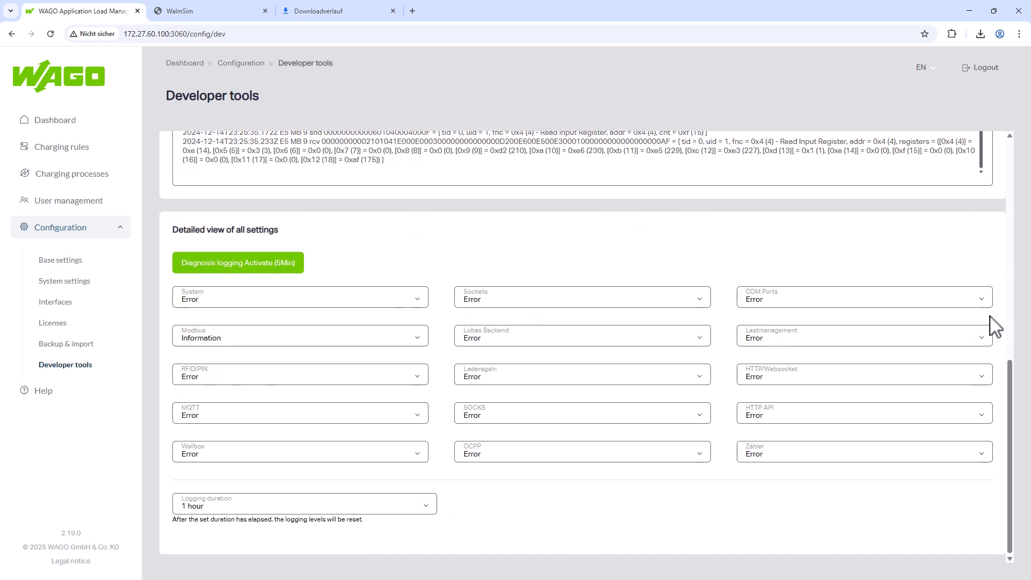
left_click(387, 339)
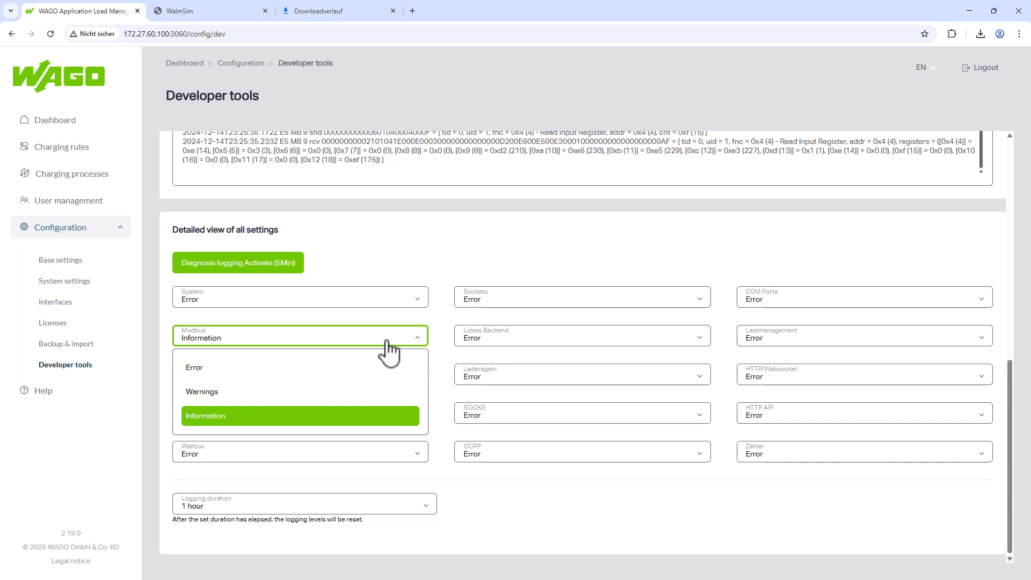
left_click(272, 376)
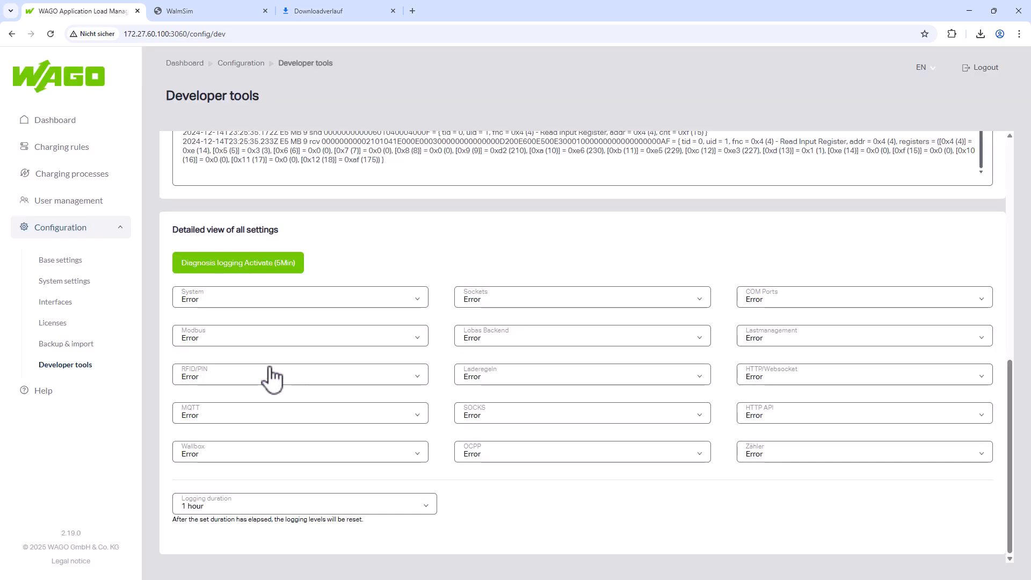
left_click(333, 420)
left_click(333, 429)
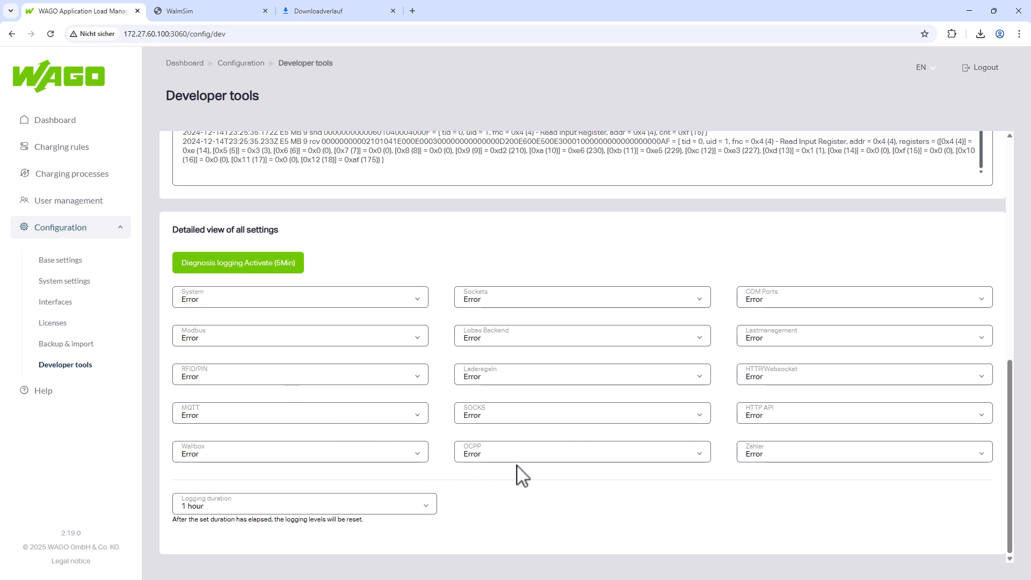
- Set the OCPP and HTTP/Websocket logging levels to Data
left_click(573, 460)
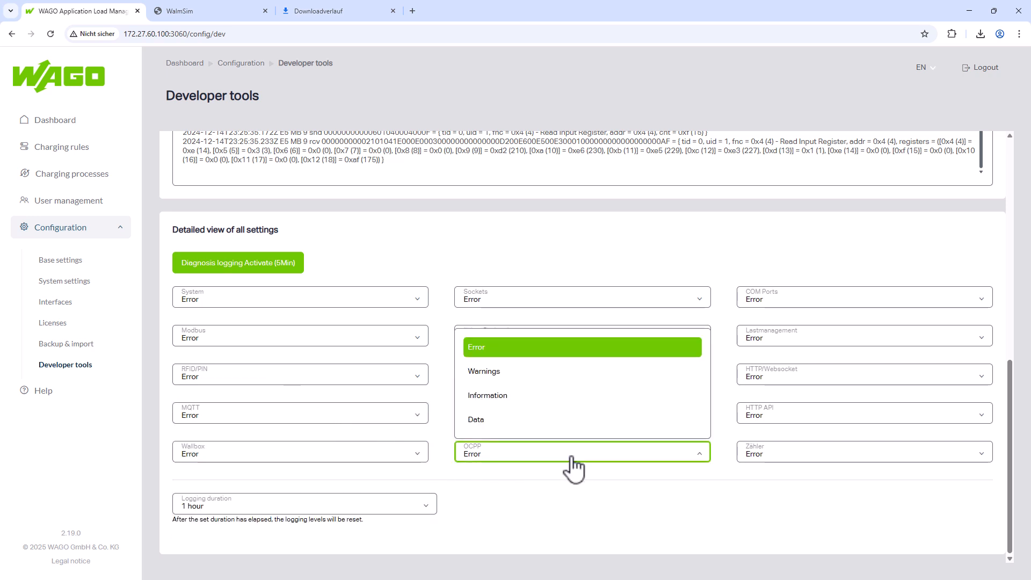
left_click(558, 424)
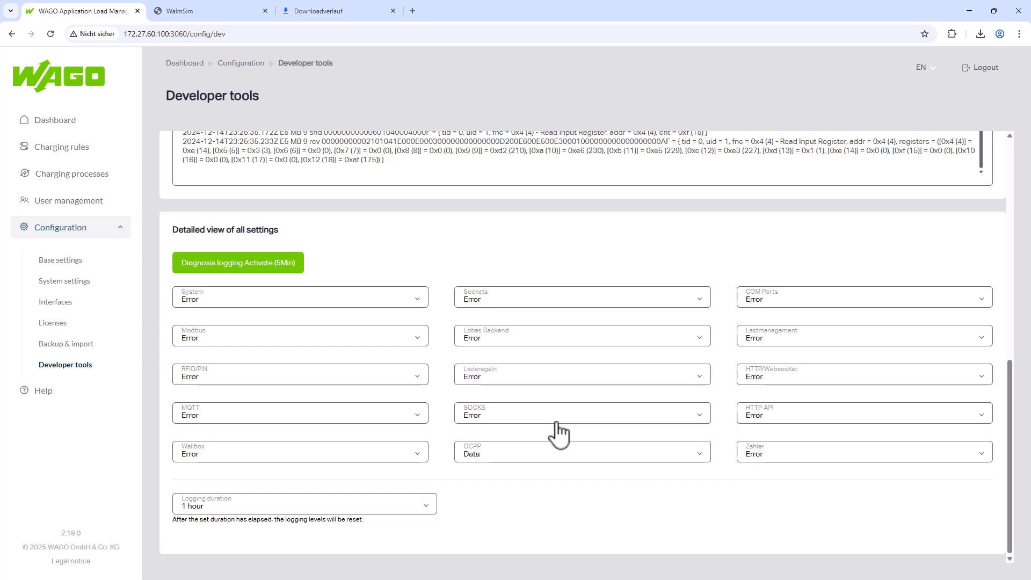
left_click(824, 377)
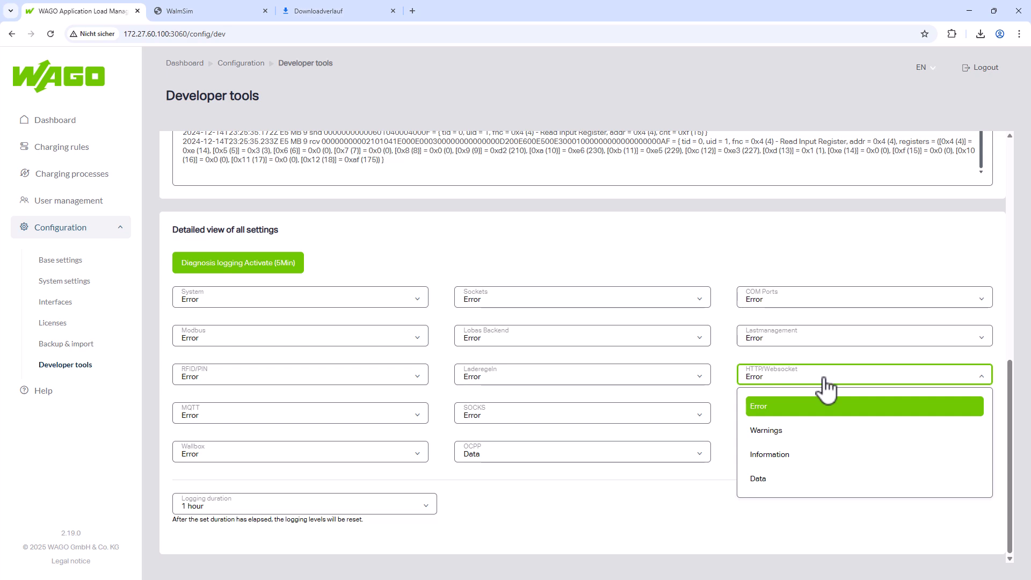
left_click(806, 482)
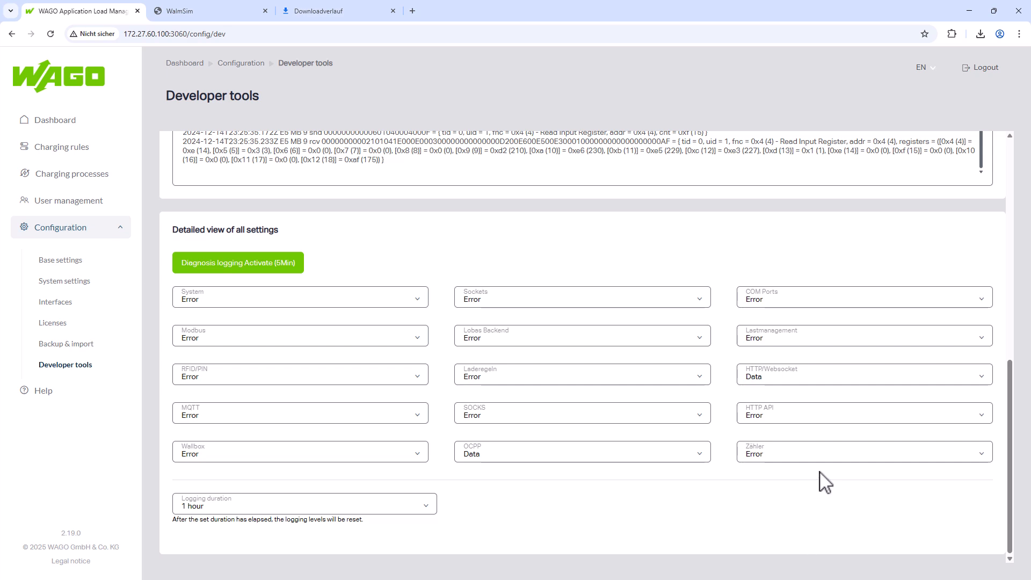
- Set the System, Lobas Backend and Lastmanagement logging levels to Information
left_click(397, 302)
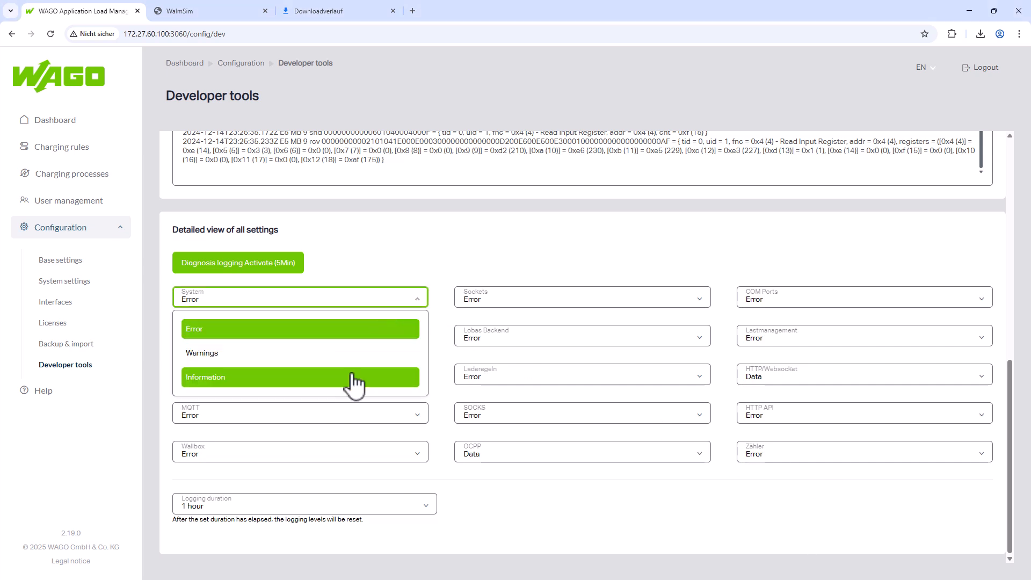
left_click(354, 378)
left_click(568, 346)
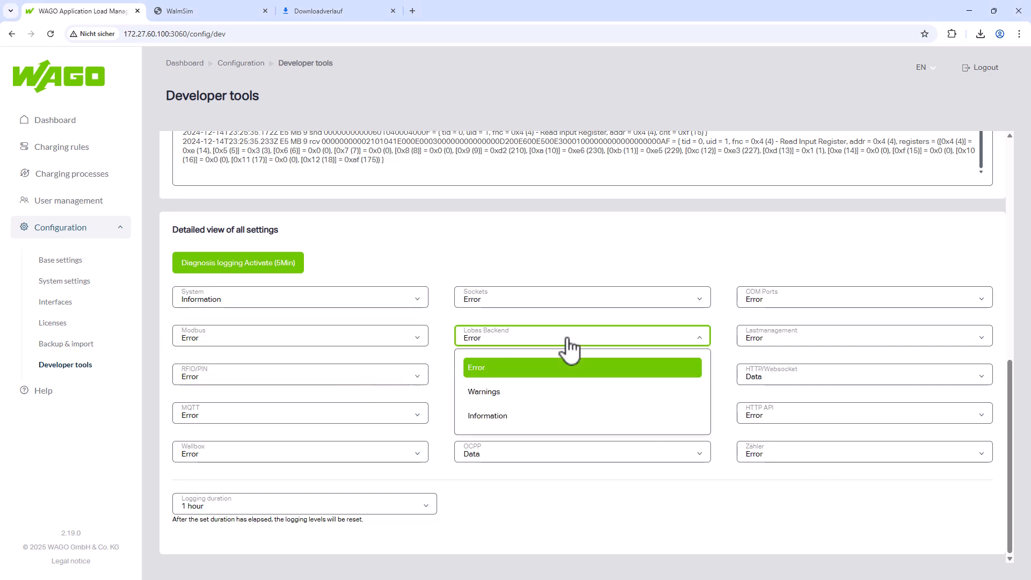
left_click(556, 419)
left_click(848, 338)
left_click(829, 417)
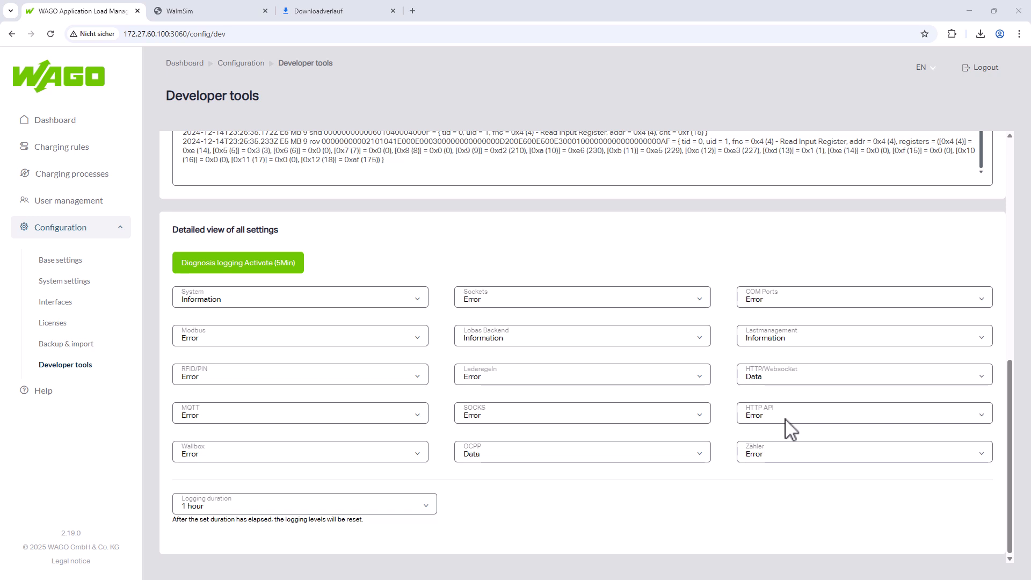
- Set the logging duration to 1 day
left_click(427, 507)
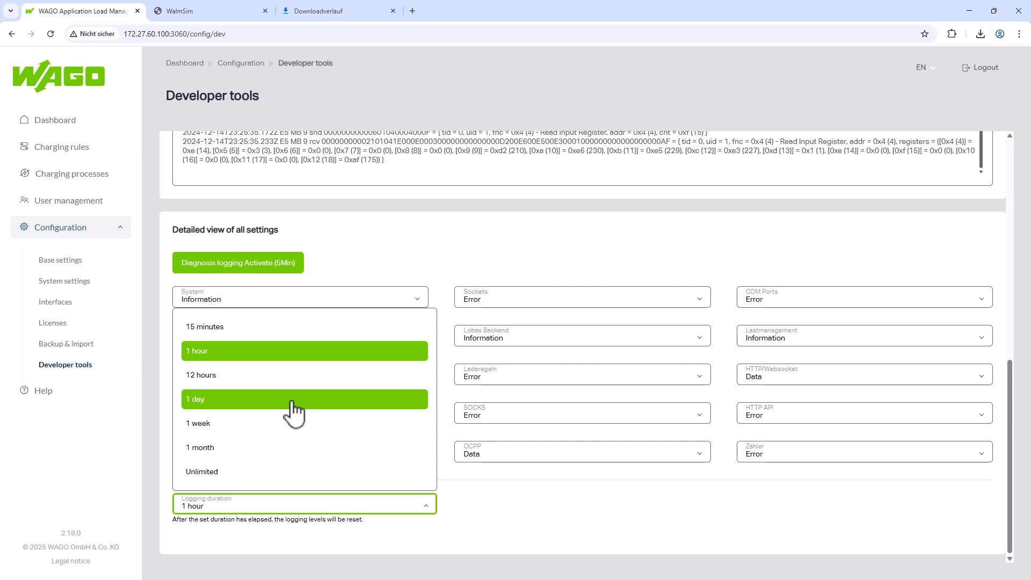
left_click(294, 408)
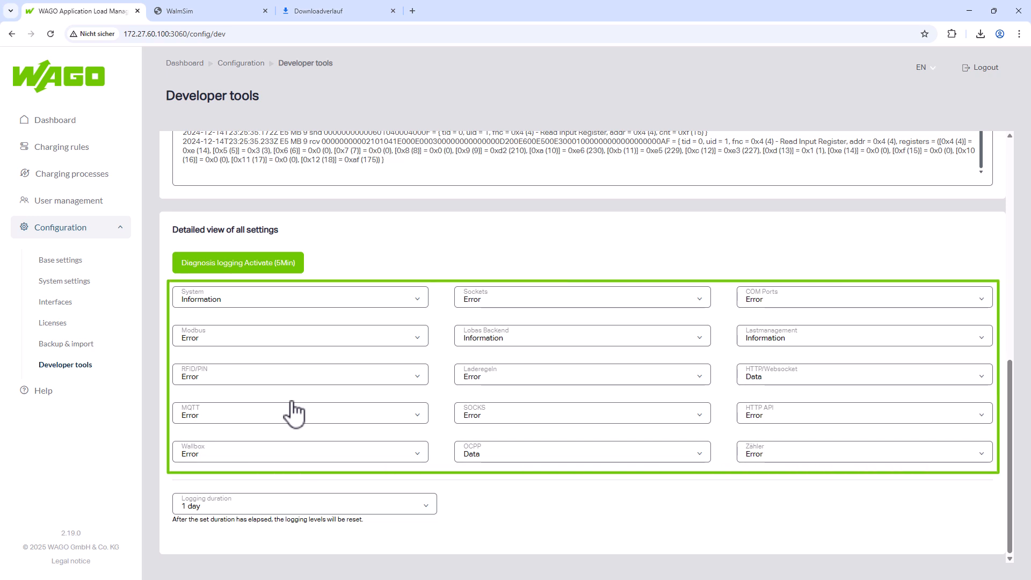
left_click(419, 510)
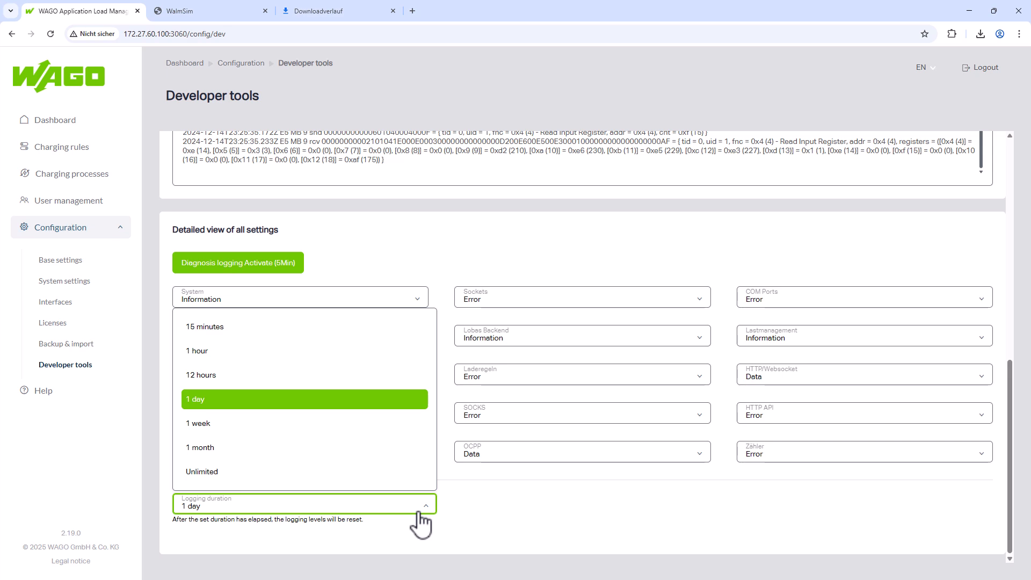
left_click(311, 406)
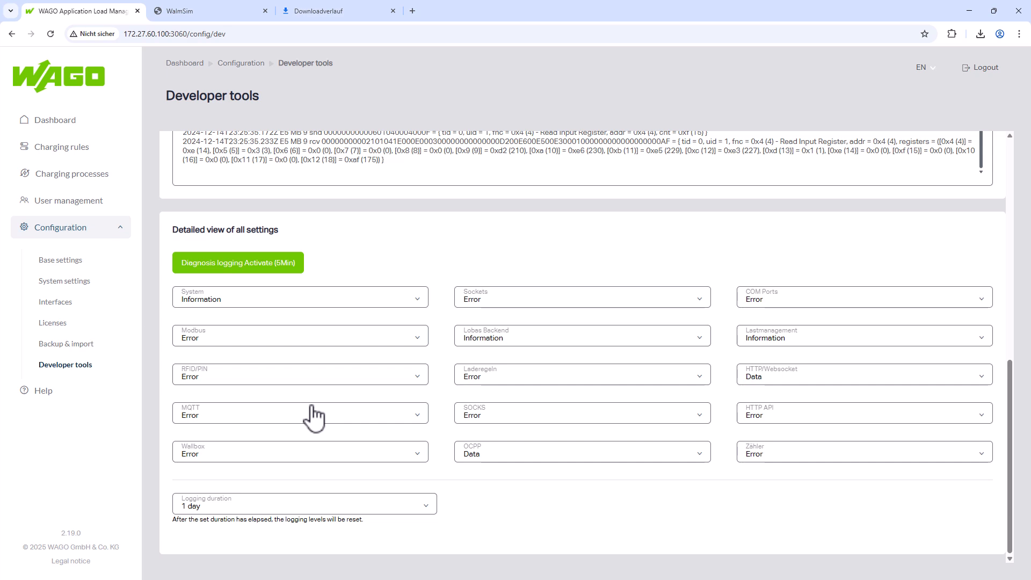
- Reset the System, Lobas Backend, Lastmanagement, HTTP/Websocket and OCPP logging levels to Error
left_click(415, 305)
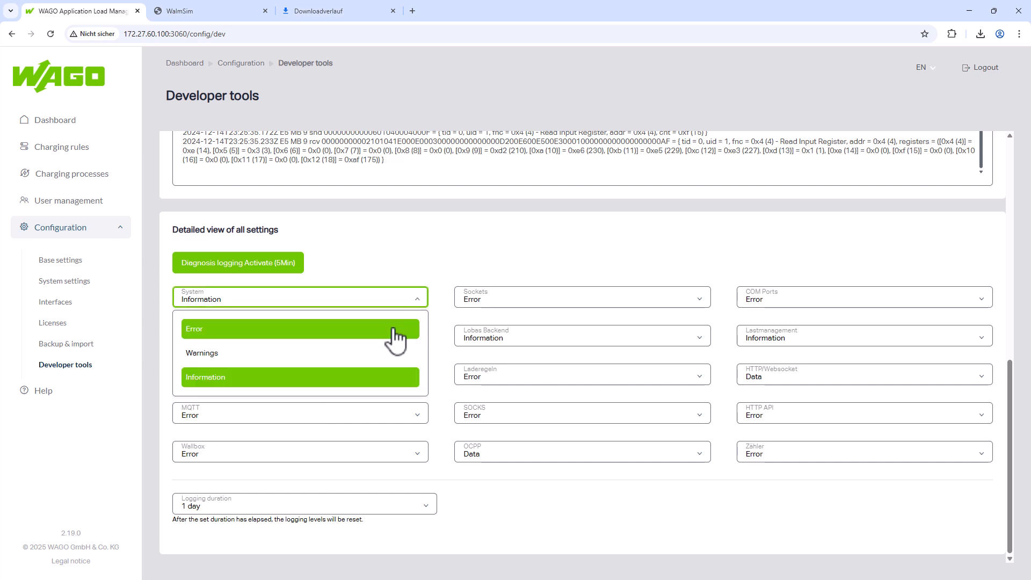
left_click(398, 330)
left_click(580, 338)
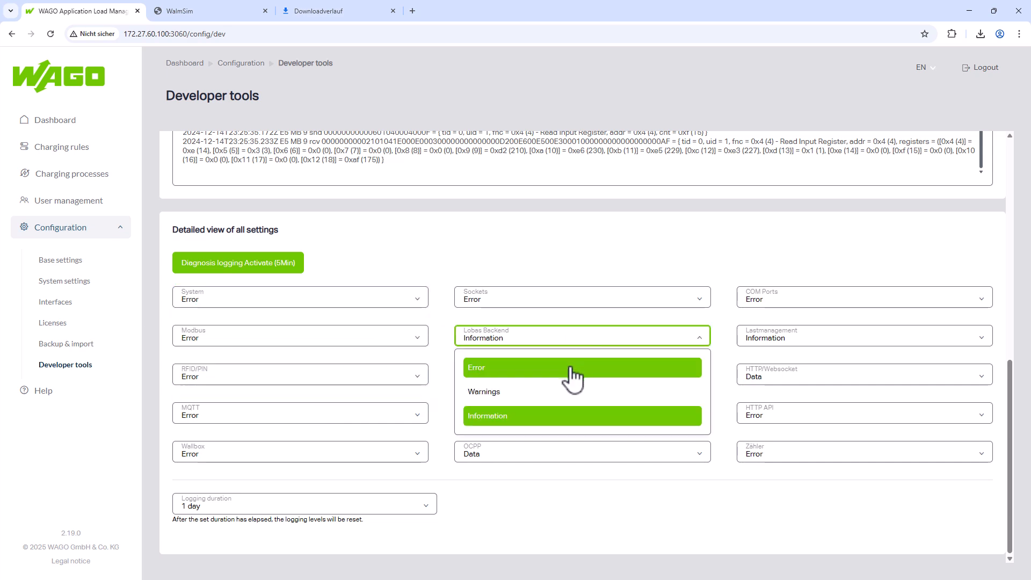
left_click(572, 368)
left_click(886, 341)
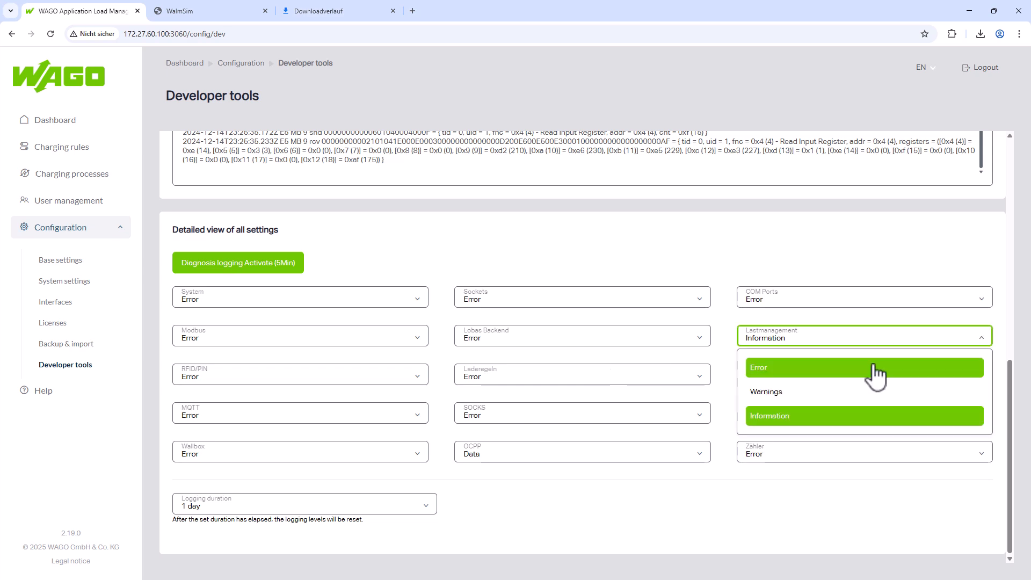
left_click(874, 369)
left_click(872, 377)
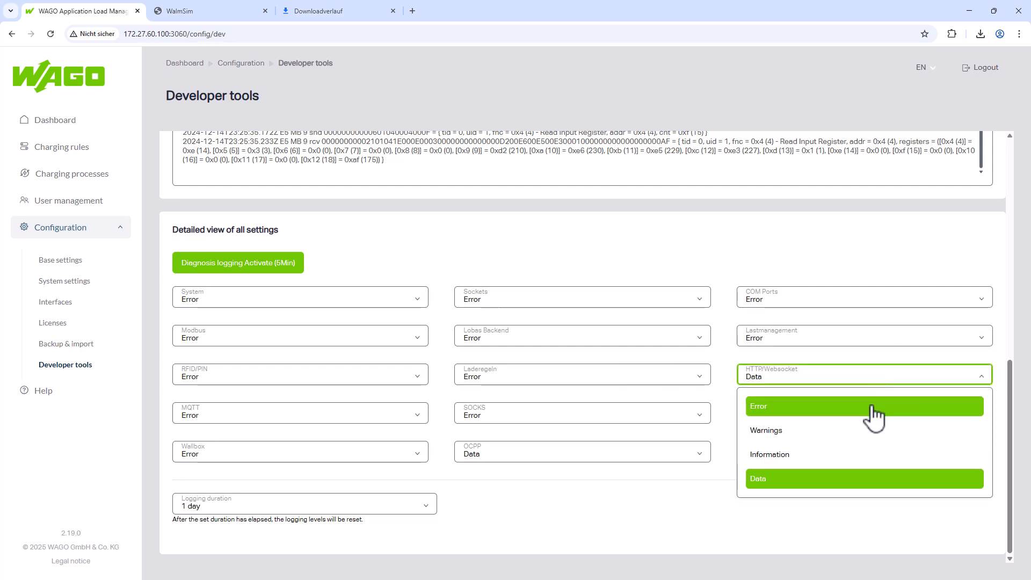
left_click(871, 409)
left_click(687, 453)
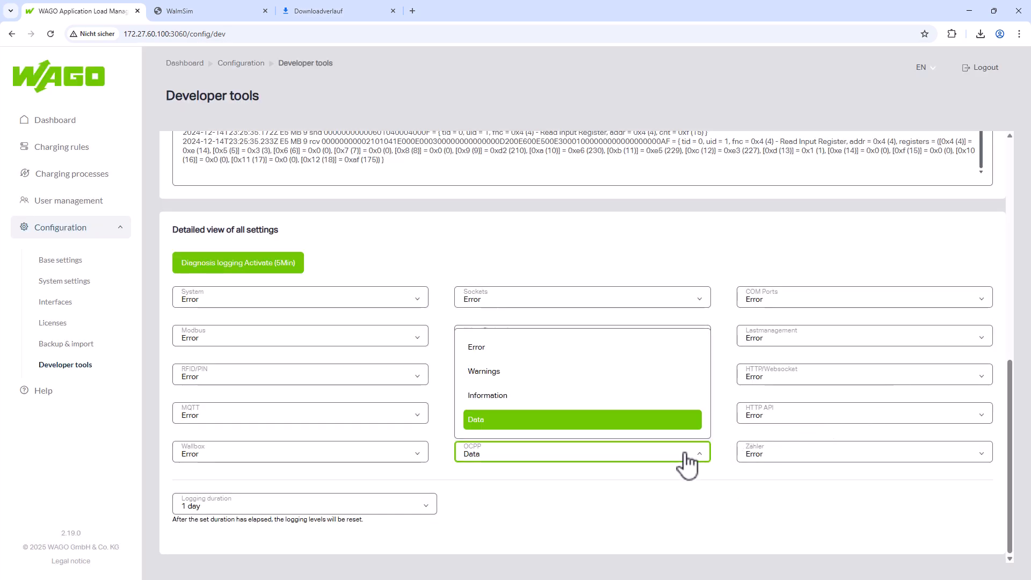
left_click(605, 349)
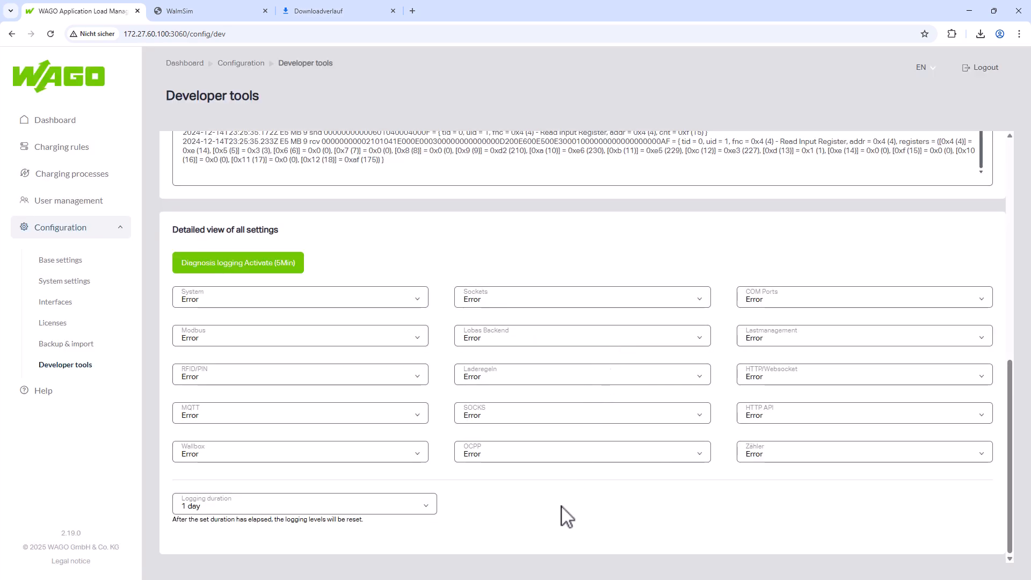
- Activate the 5-minute diagnosis logging, then connect the car to charging station 1 in the WalmSim grid simulator
left_click(251, 274)
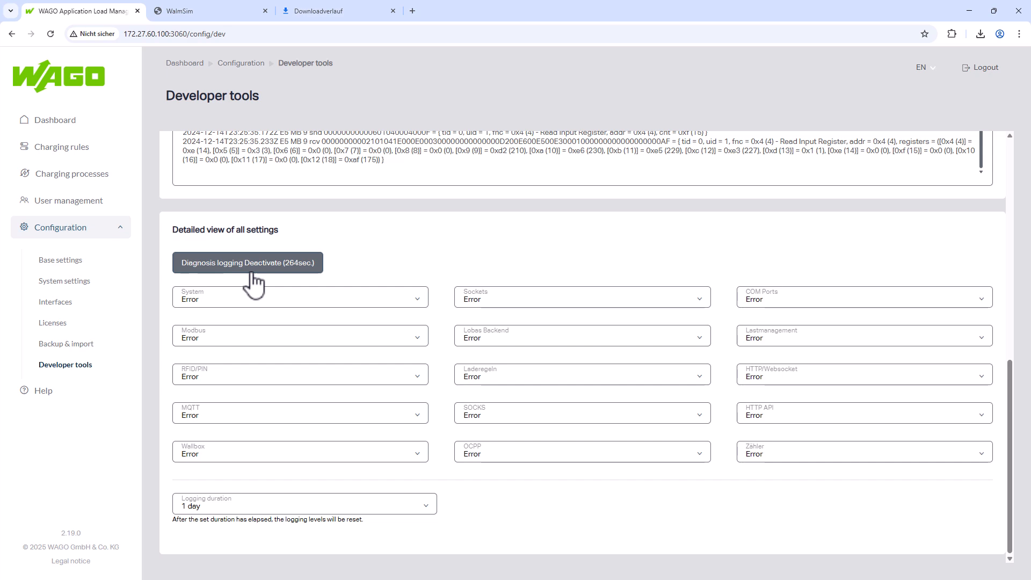
left_click(211, 12)
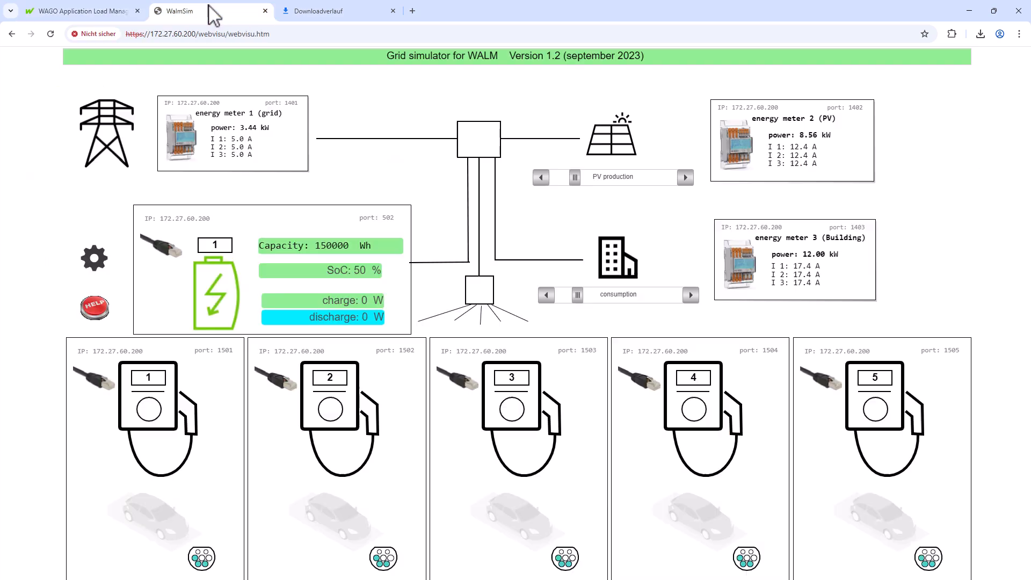
left_click(154, 529)
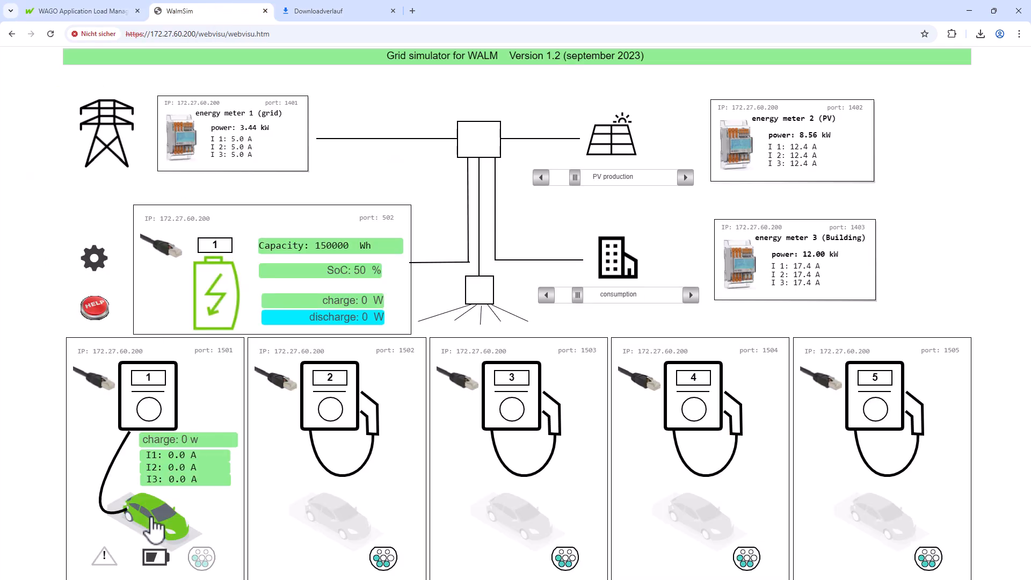
- Back in WAGO Application Load Management, deactivate diagnosis logging and download the log entries
left_click(91, 13)
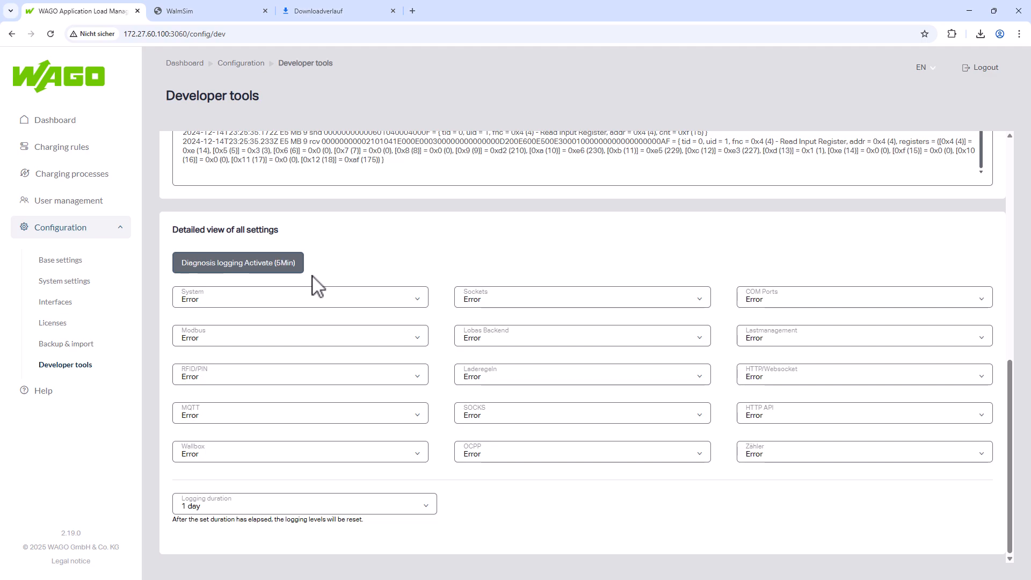
scroll(692, 252, "up", 14)
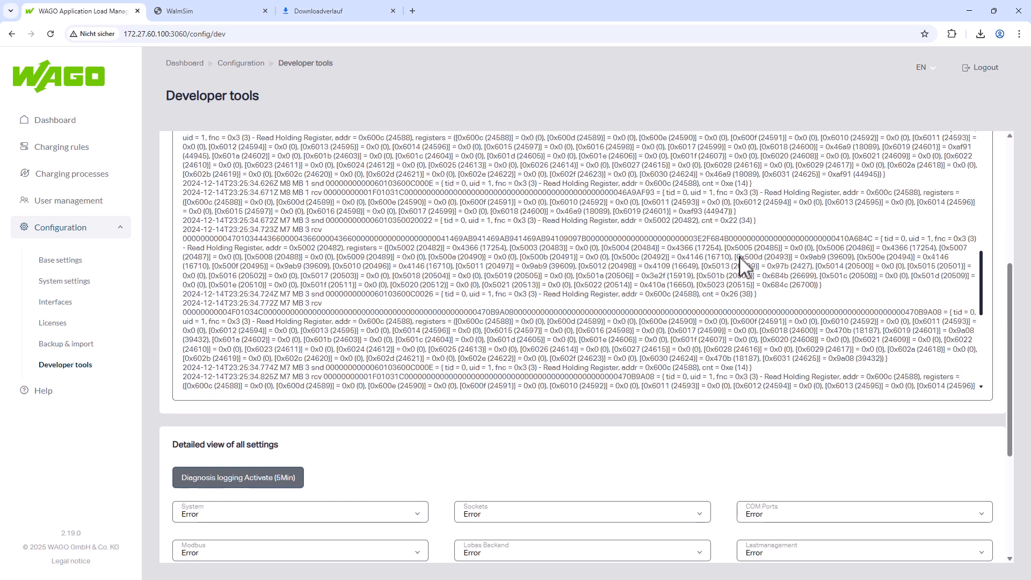
scroll(916, 237, "up", 8)
left_click(955, 220)
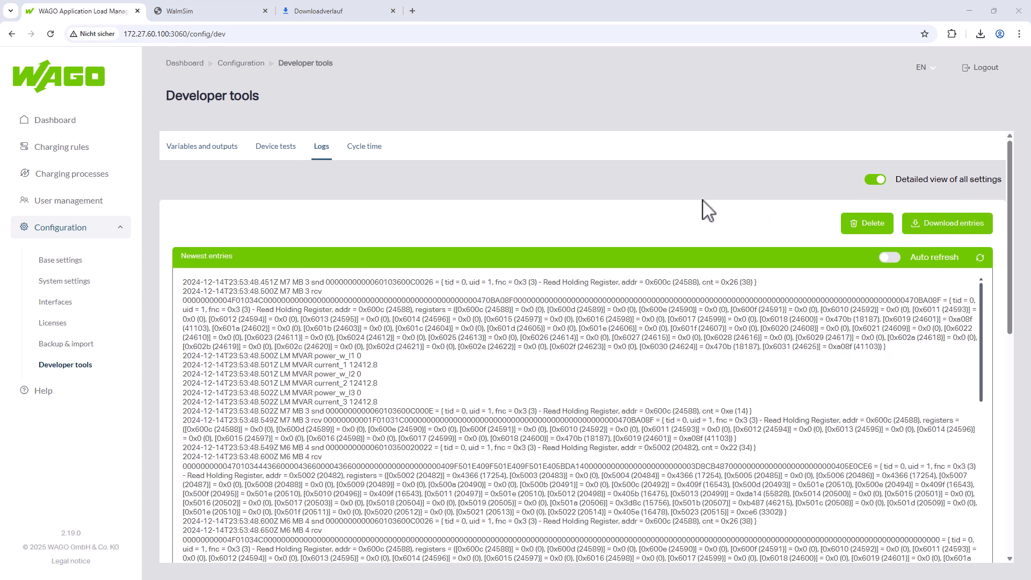
- View the cycle time in the developer tools
left_click(357, 150)
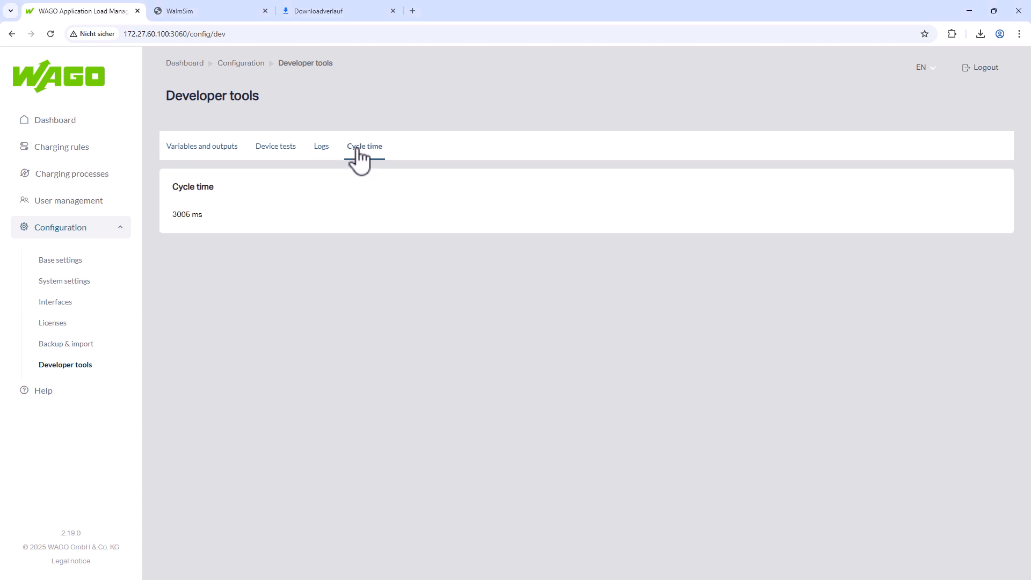